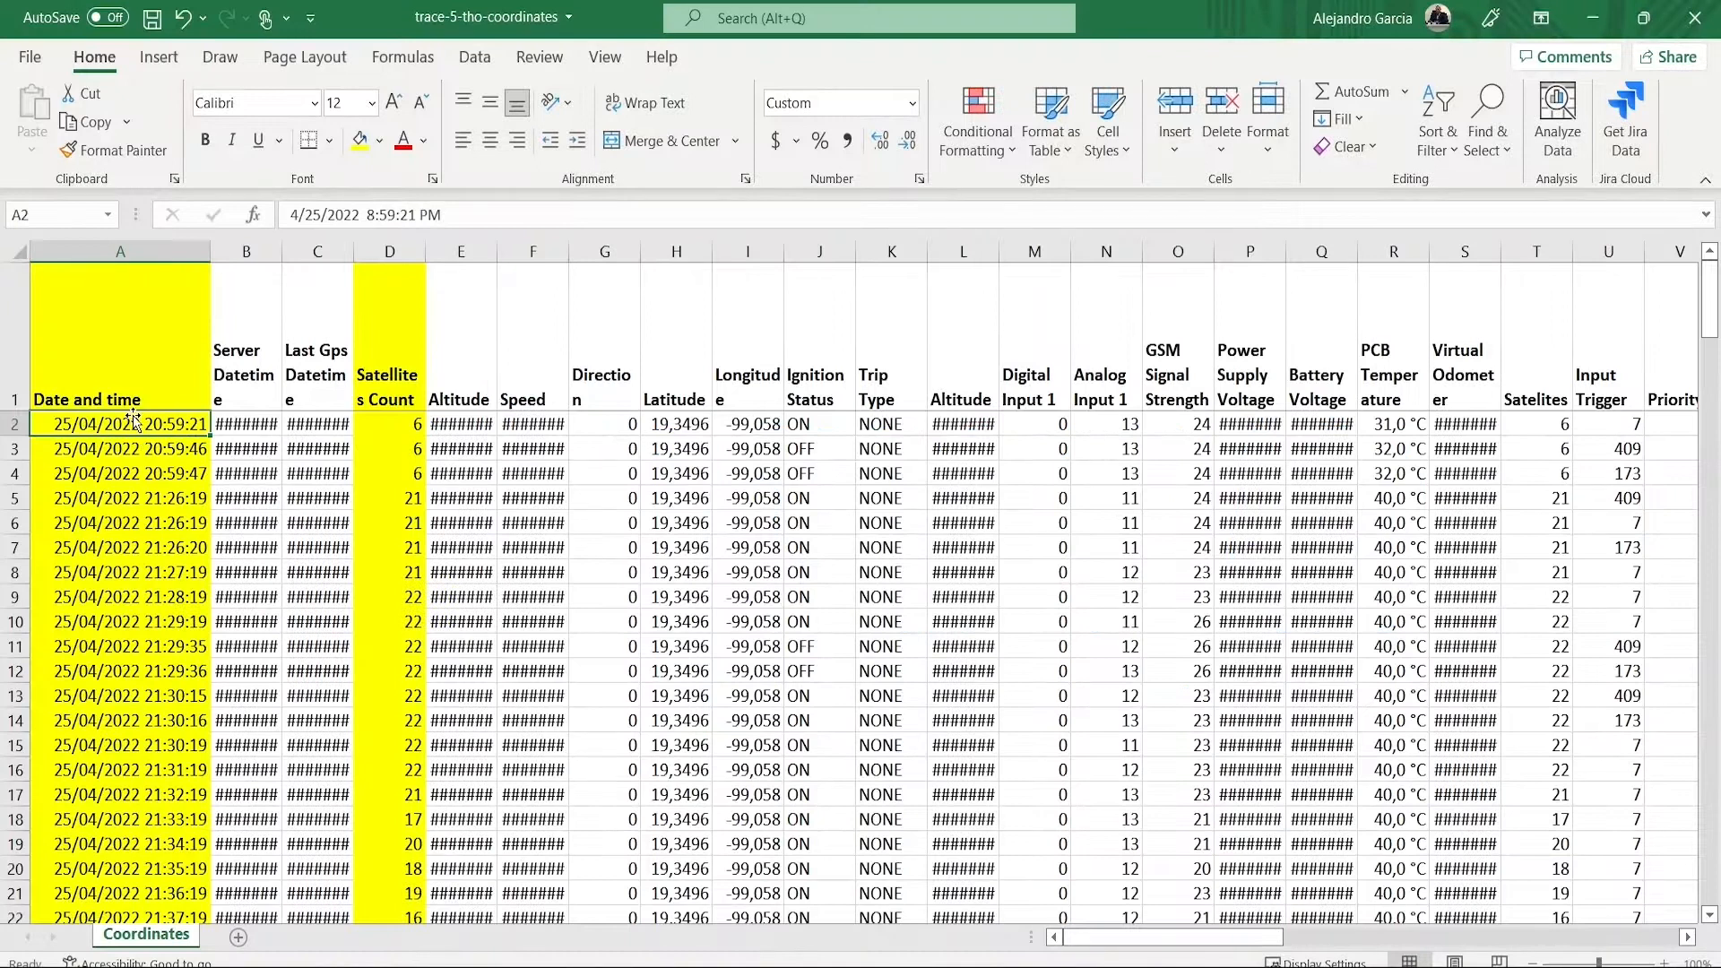
drag(1196, 938, 1358, 938)
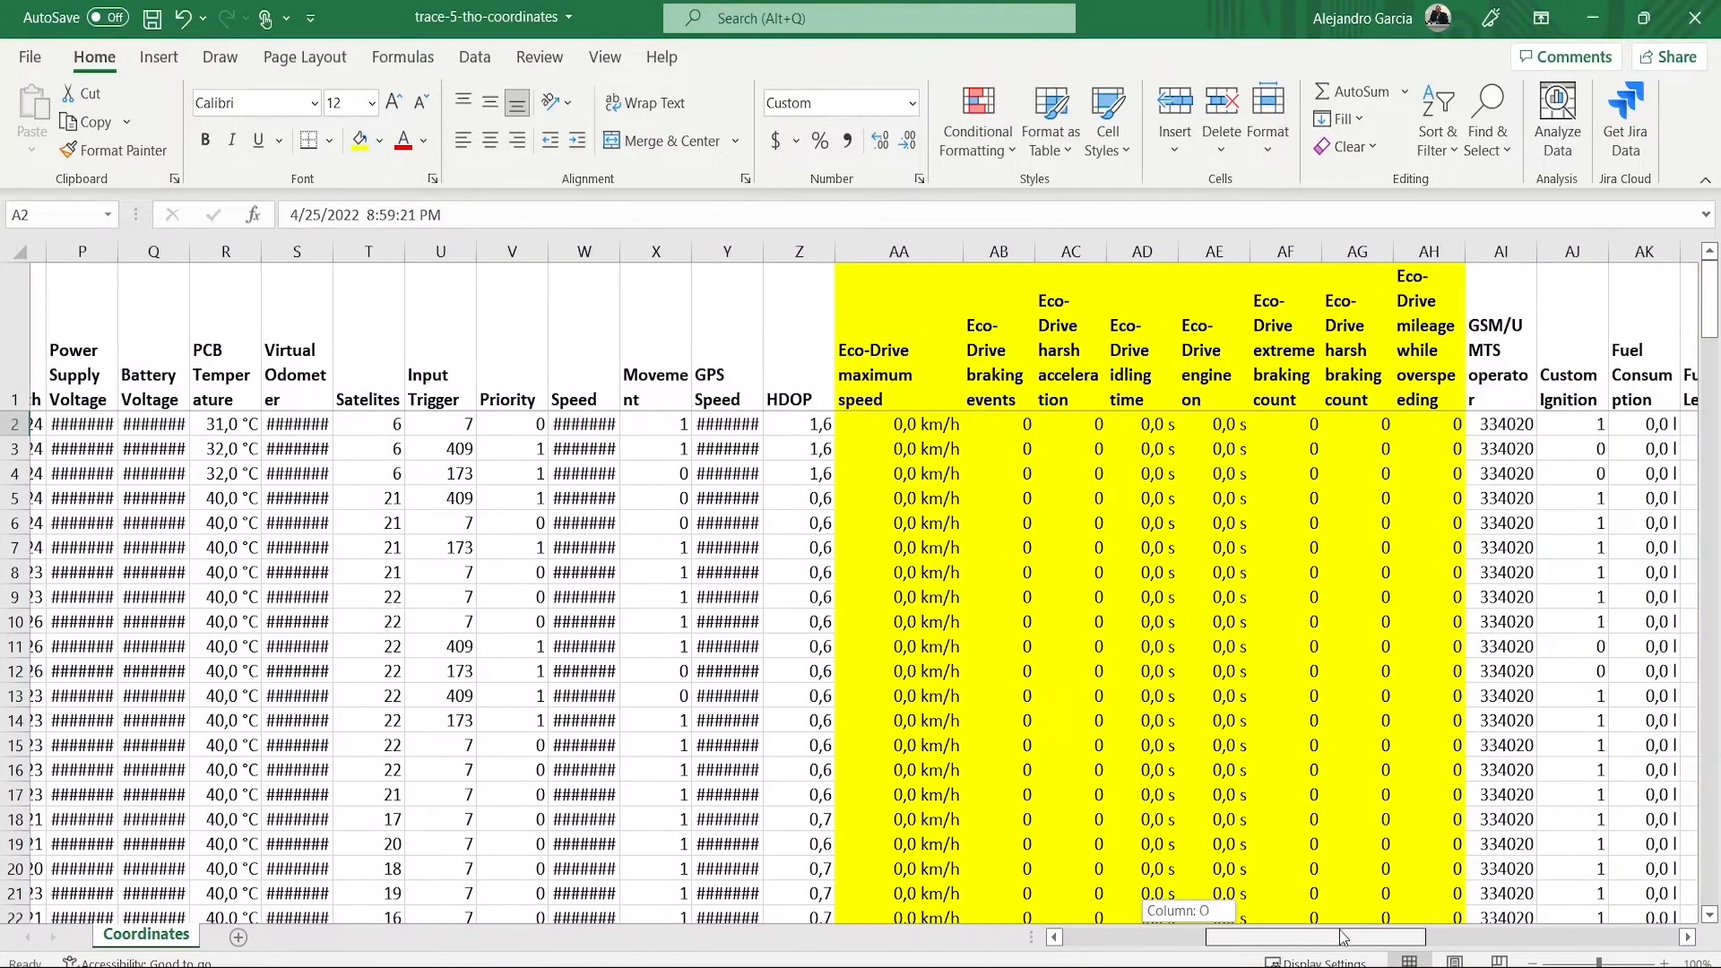
drag(1358, 938, 1361, 928)
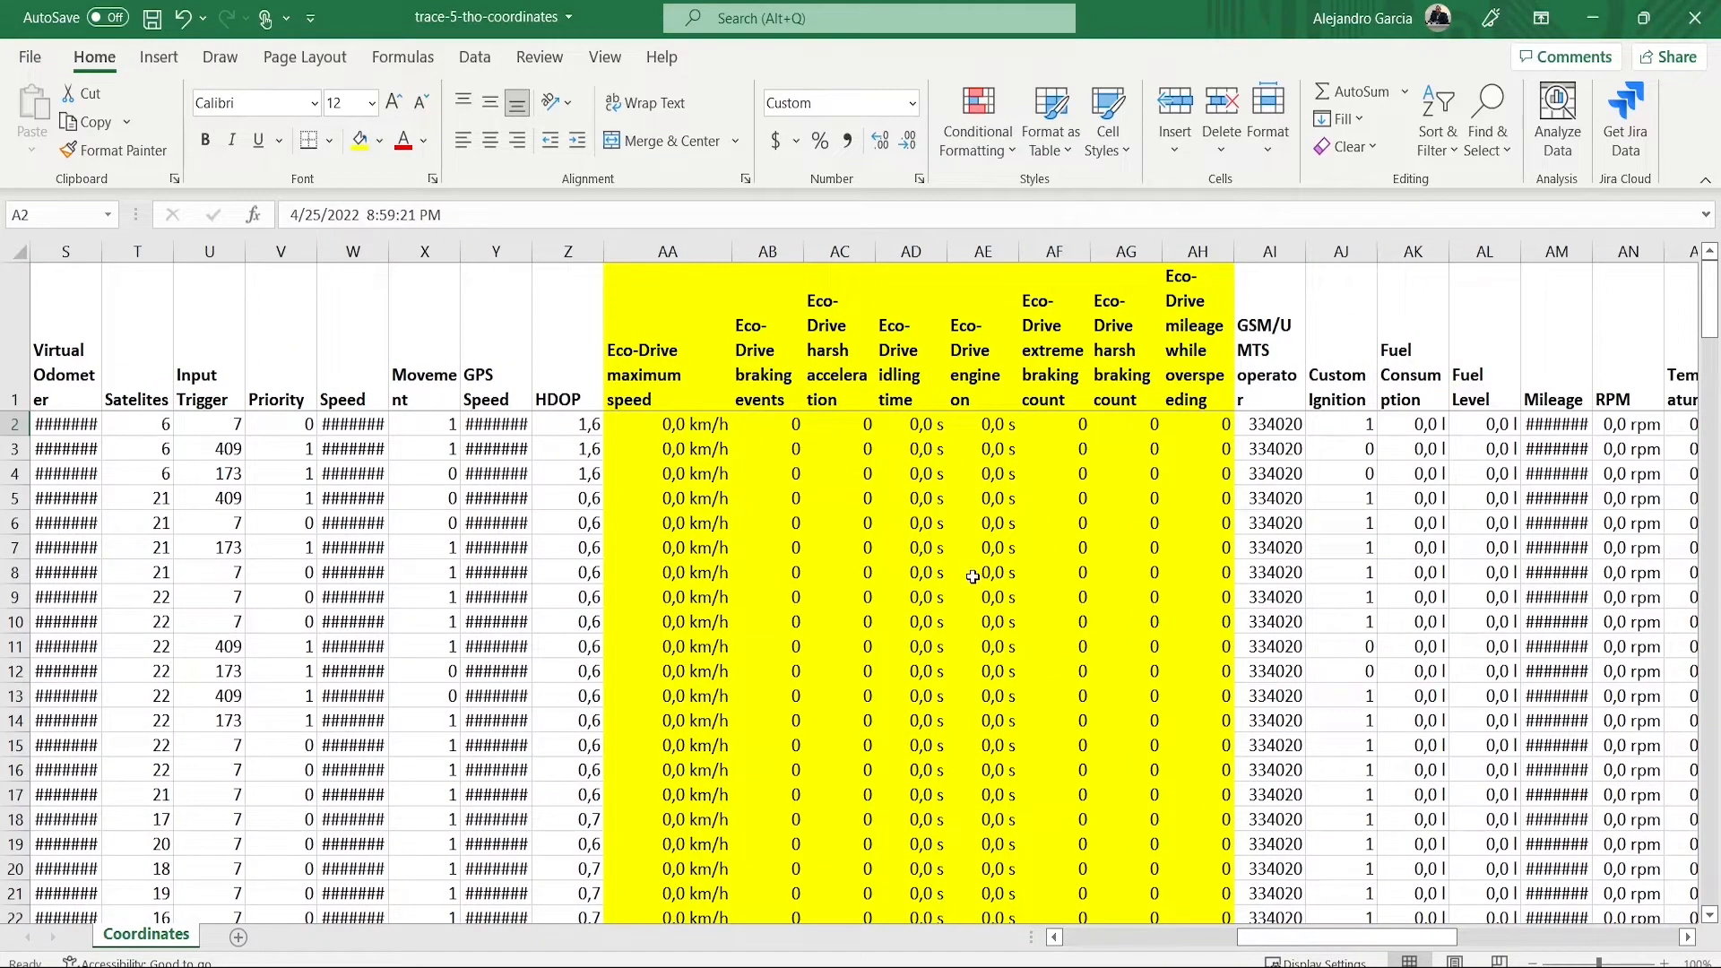
Switch from the Excel trip workbook back to the Advanced Configurator.
click(1712, 741)
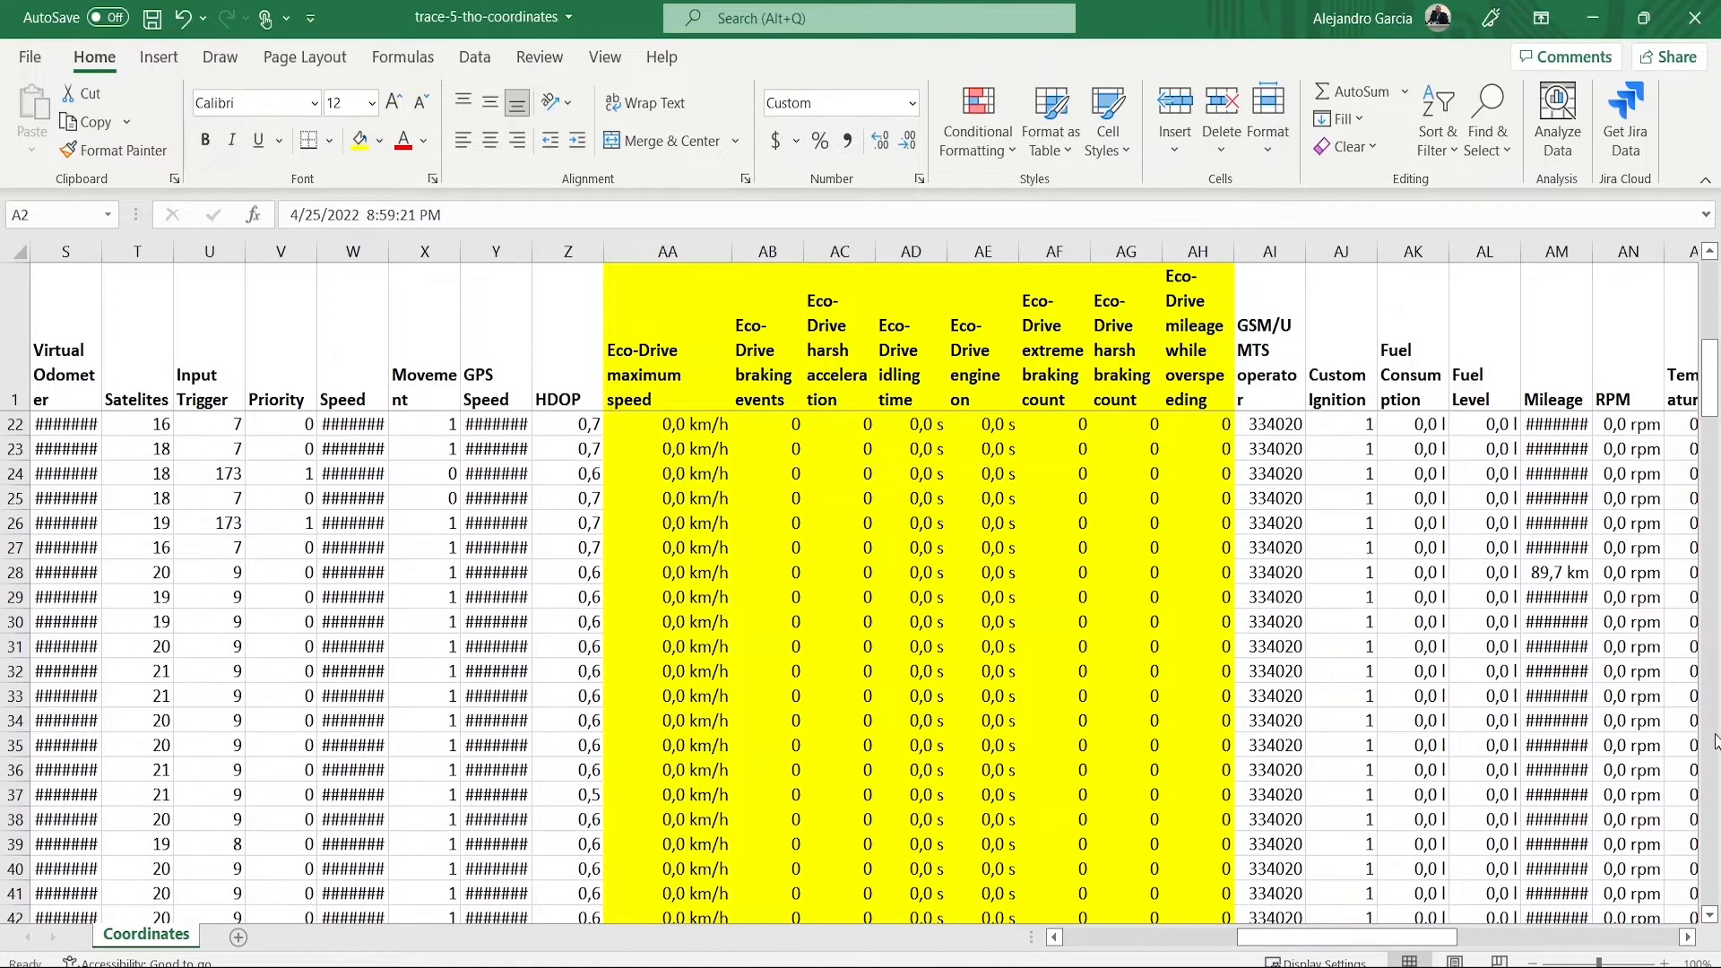
drag(1715, 740, 1711, 909)
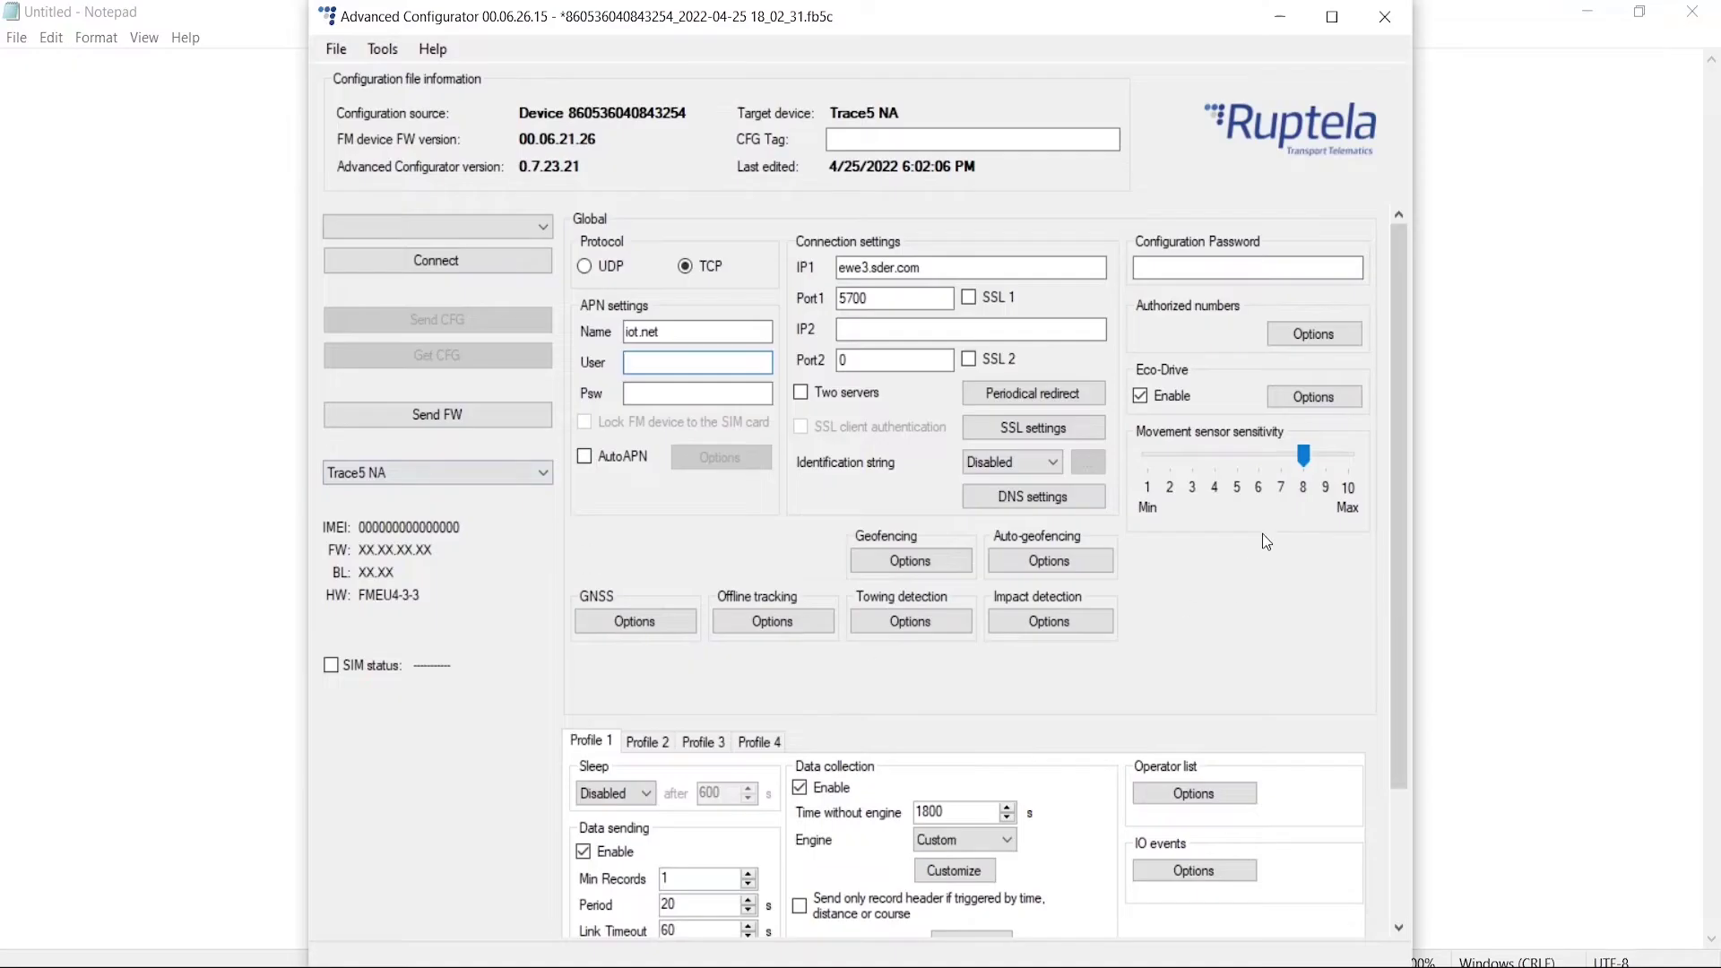
scroll(1263, 535, down, 2)
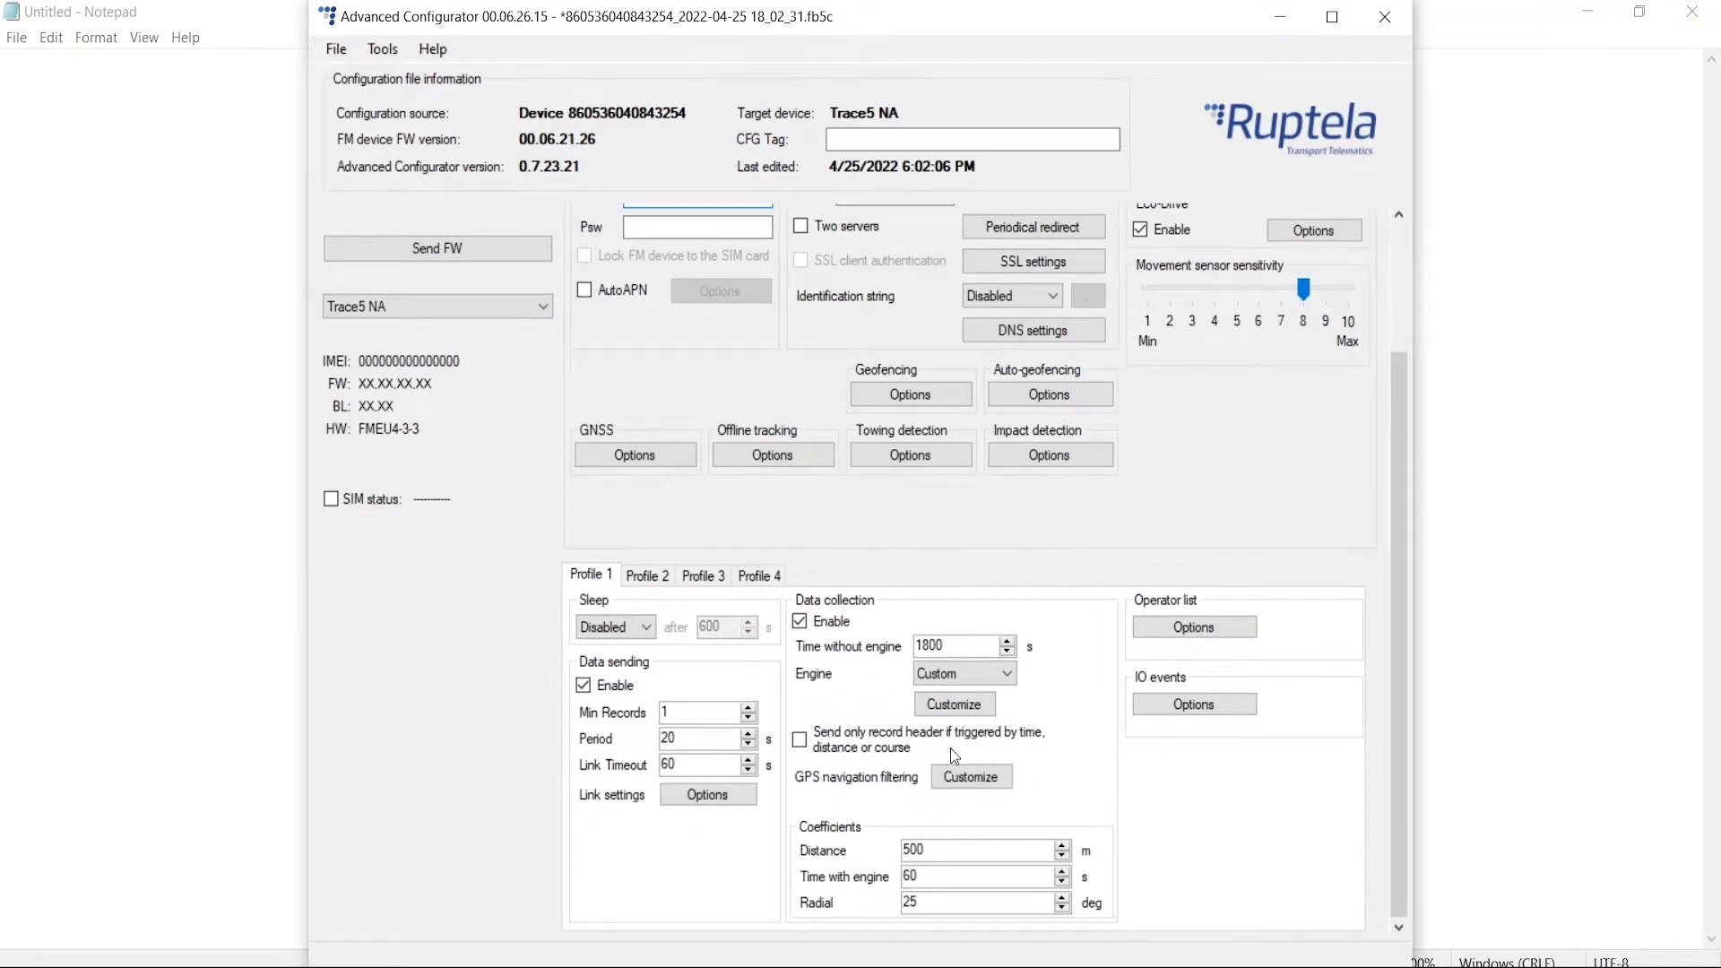
click(936, 709)
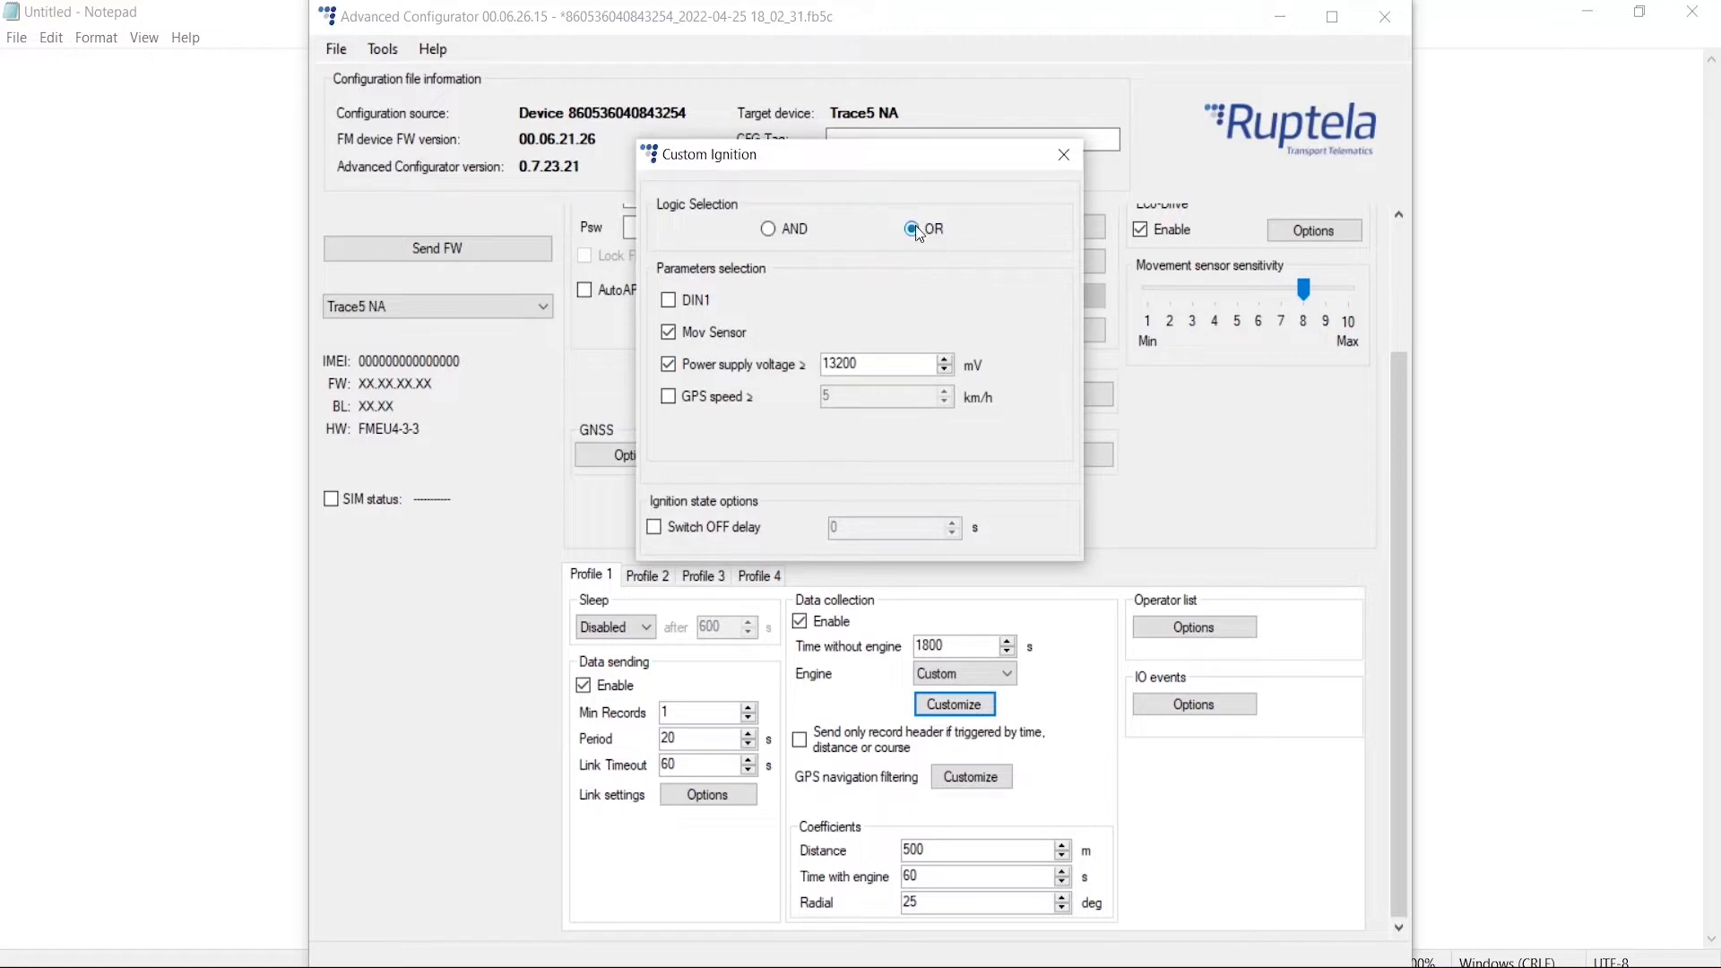
click(1064, 155)
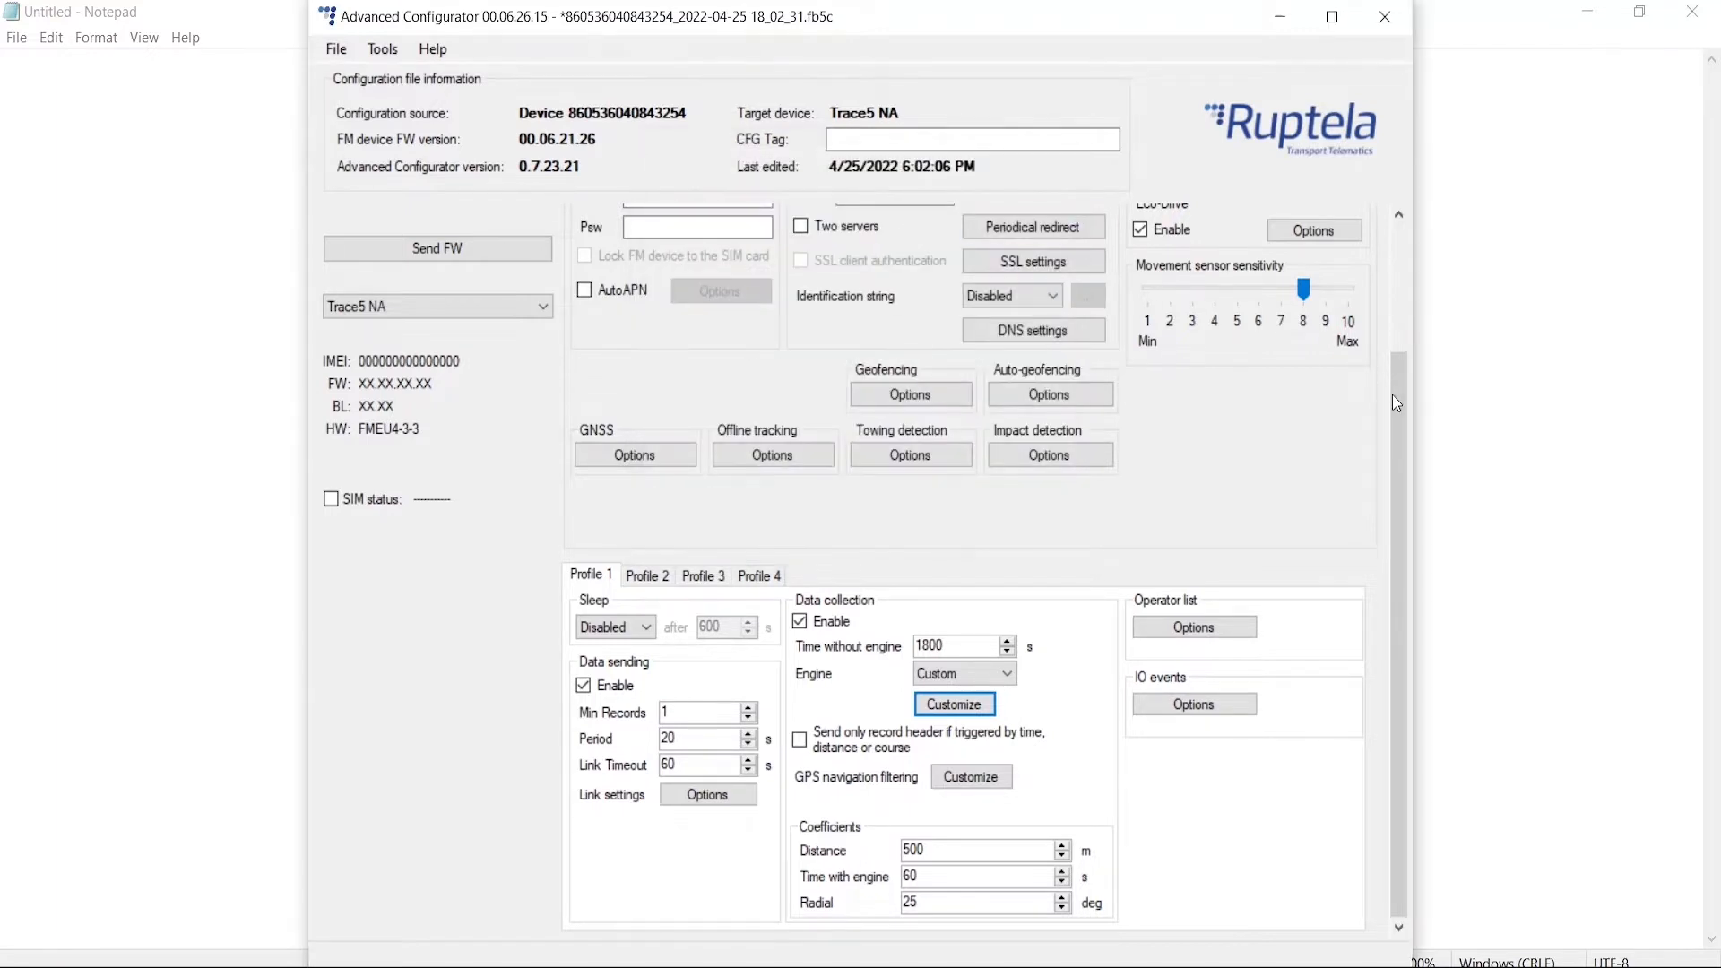
scroll(1397, 399, up, 3)
scroll(1382, 382, down, 3)
scroll(1388, 369, up, 3)
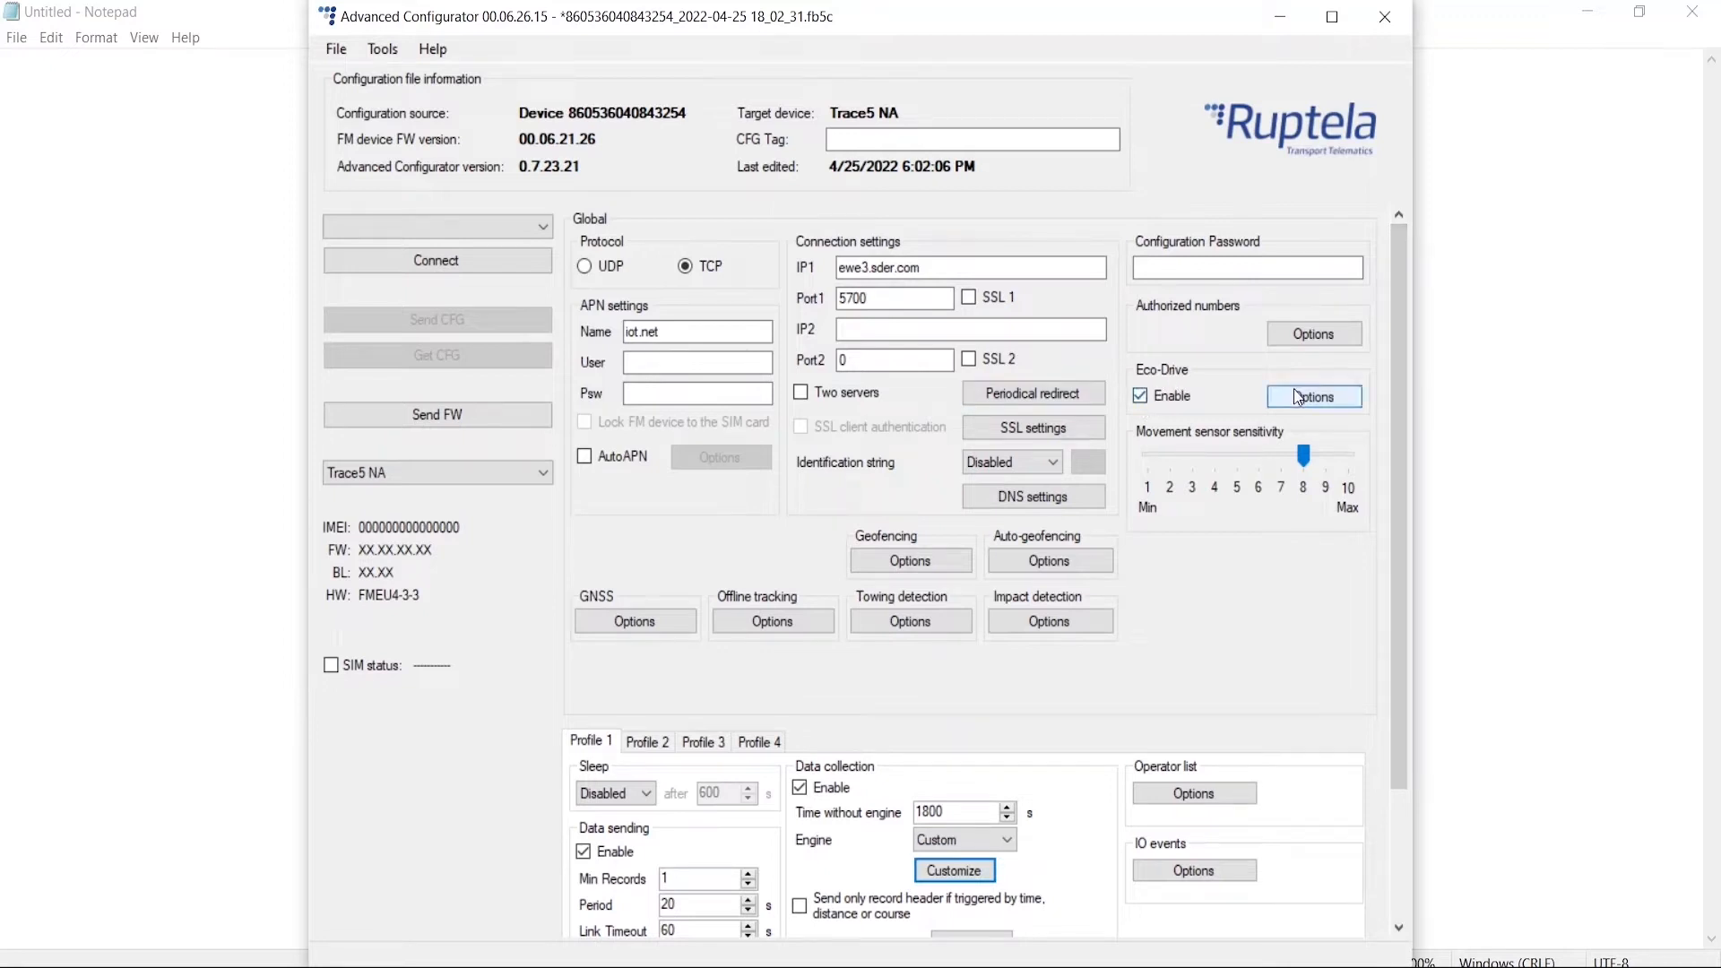
click(1309, 407)
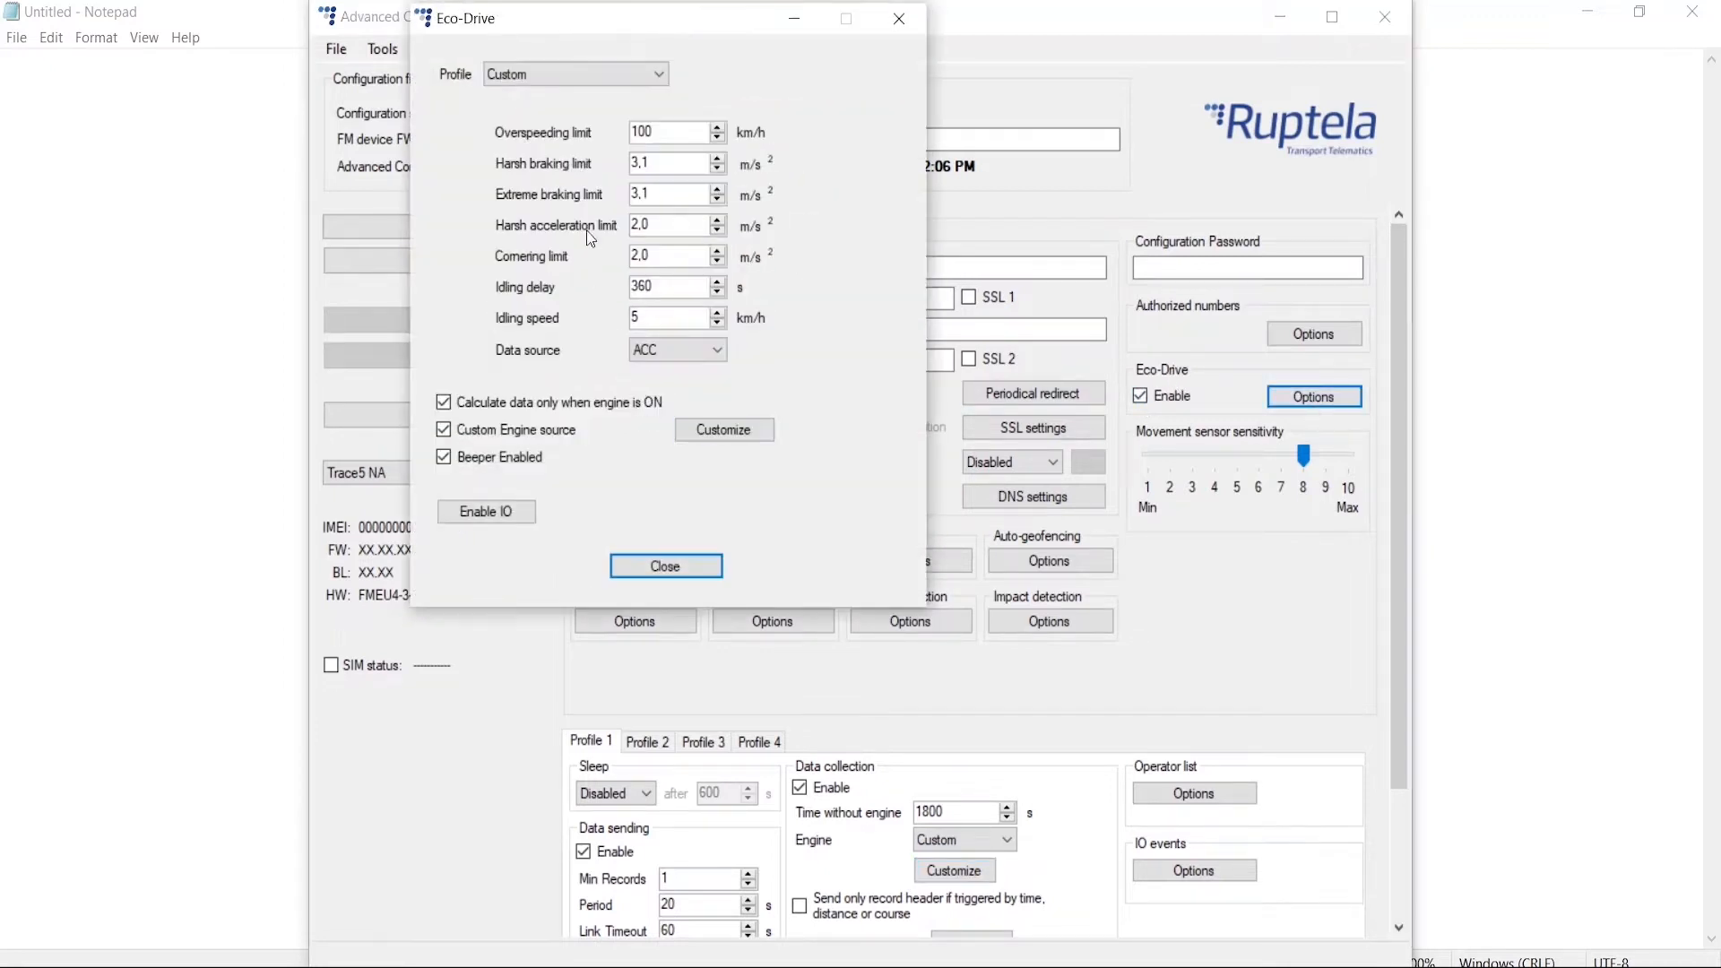
click(638, 163)
click(676, 353)
click(733, 431)
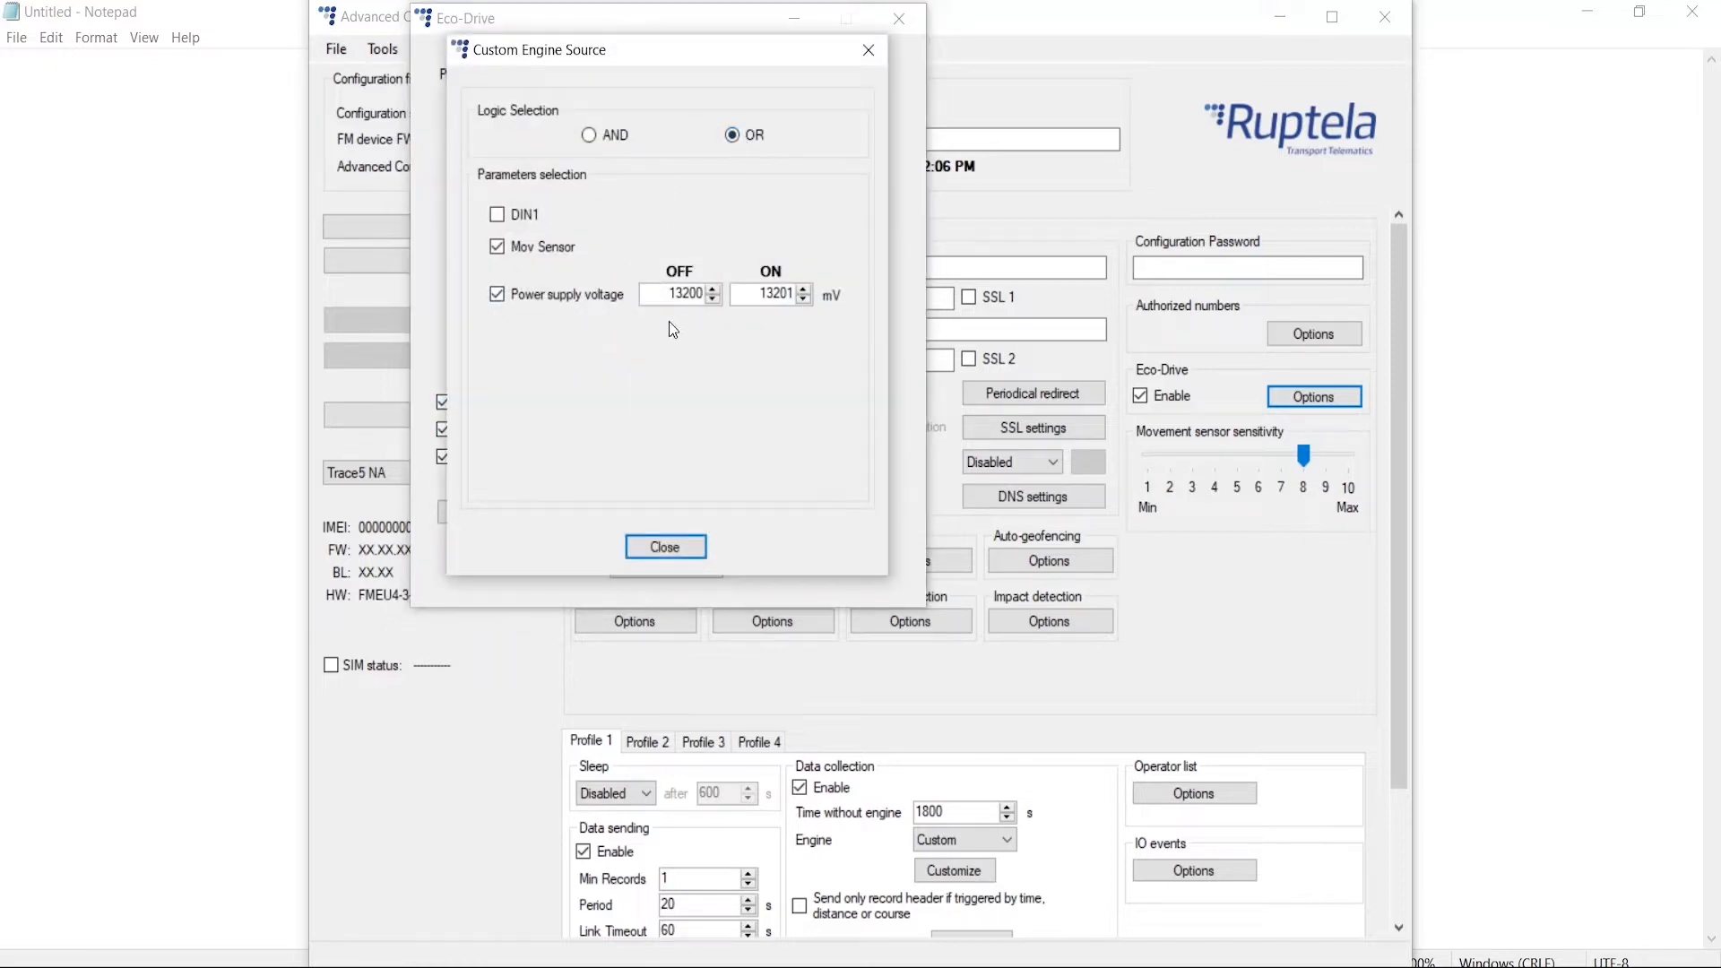
click(655, 548)
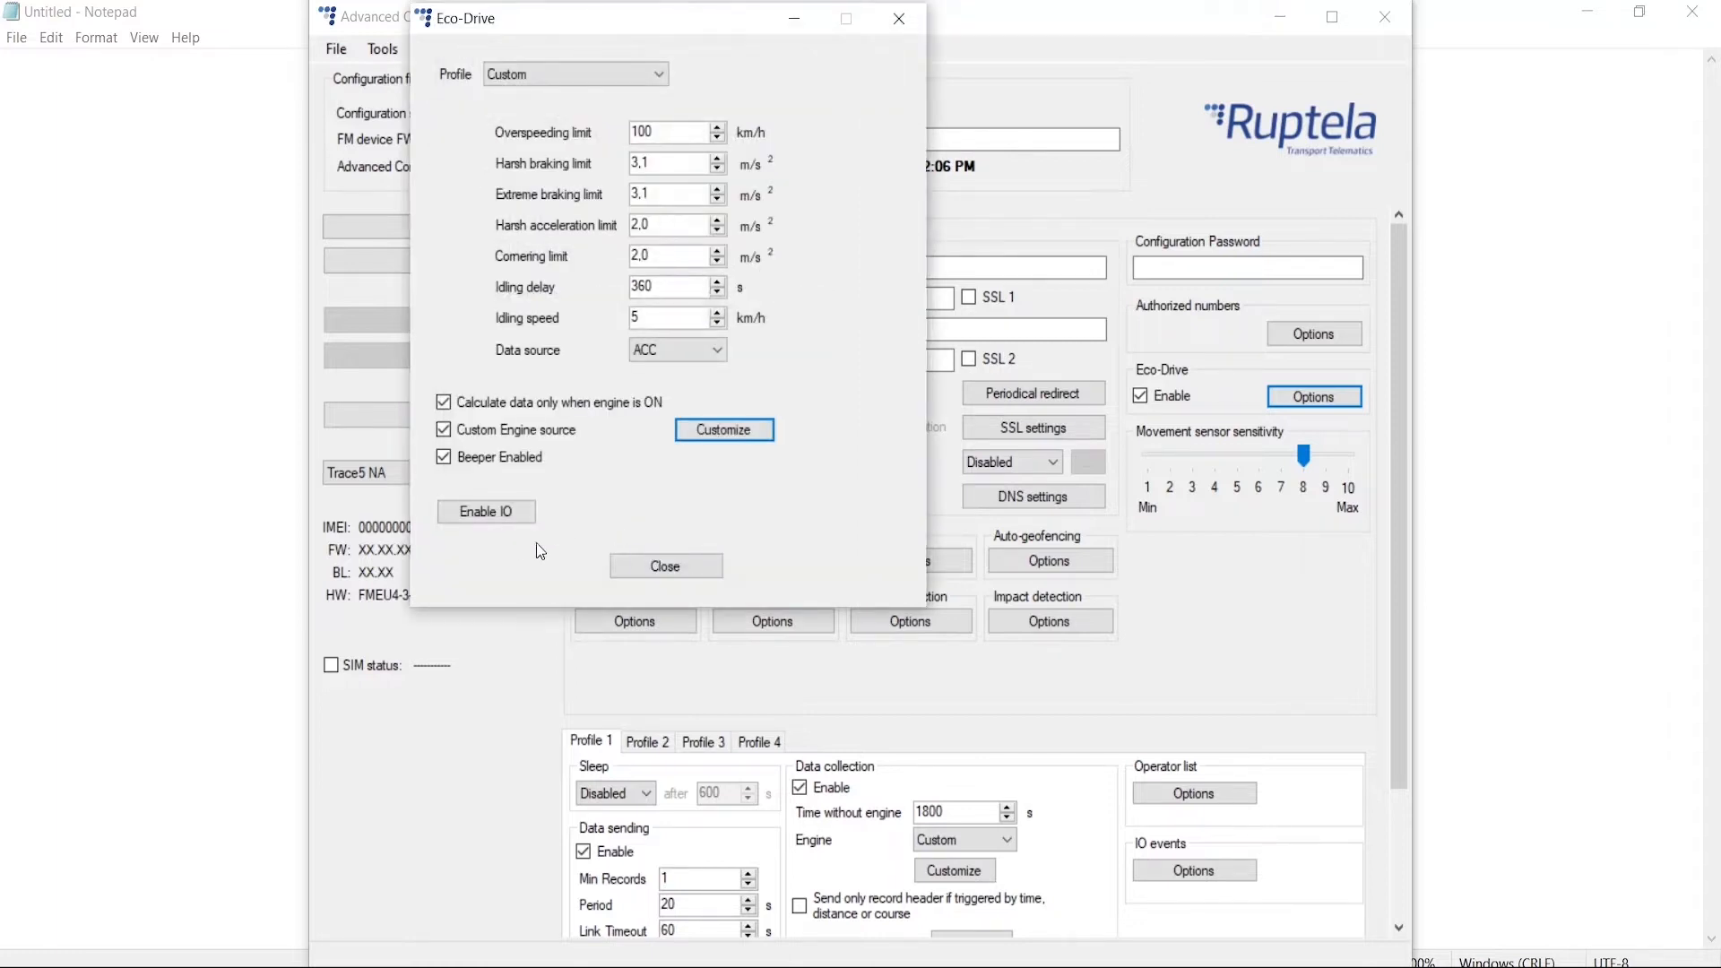
Review the IO events, selecting the ECO overspeeding timer slot from the IO slot list.
click(665, 567)
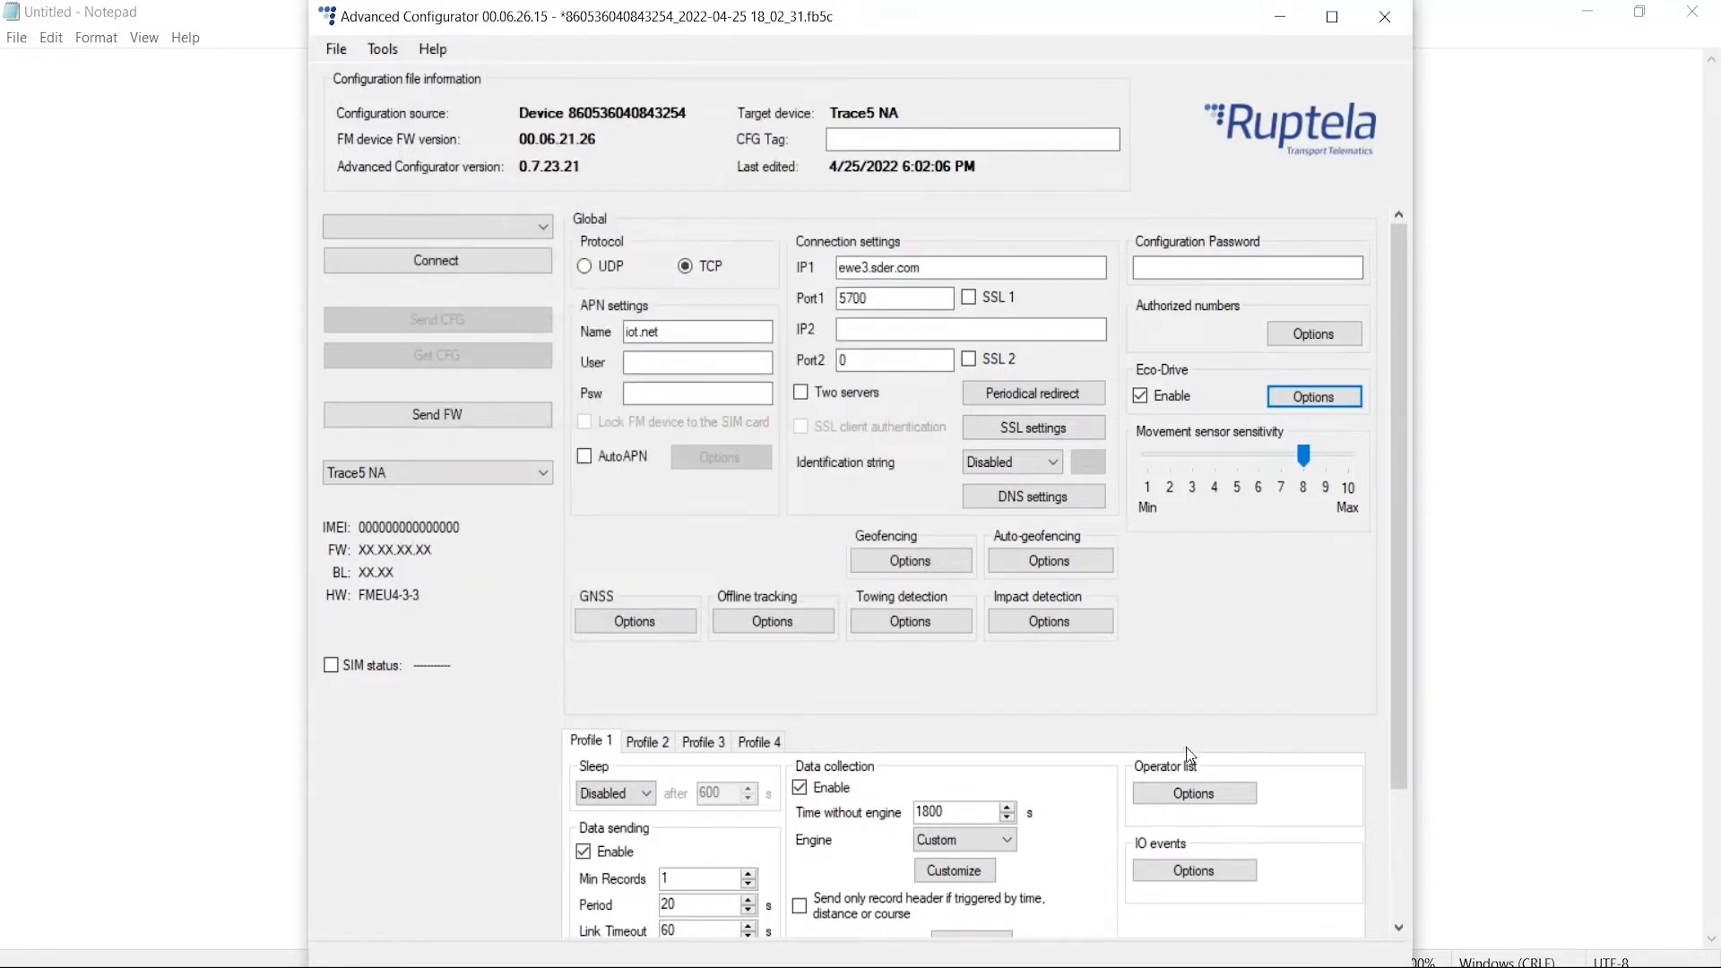
scroll(1367, 710, down, 2)
click(1215, 711)
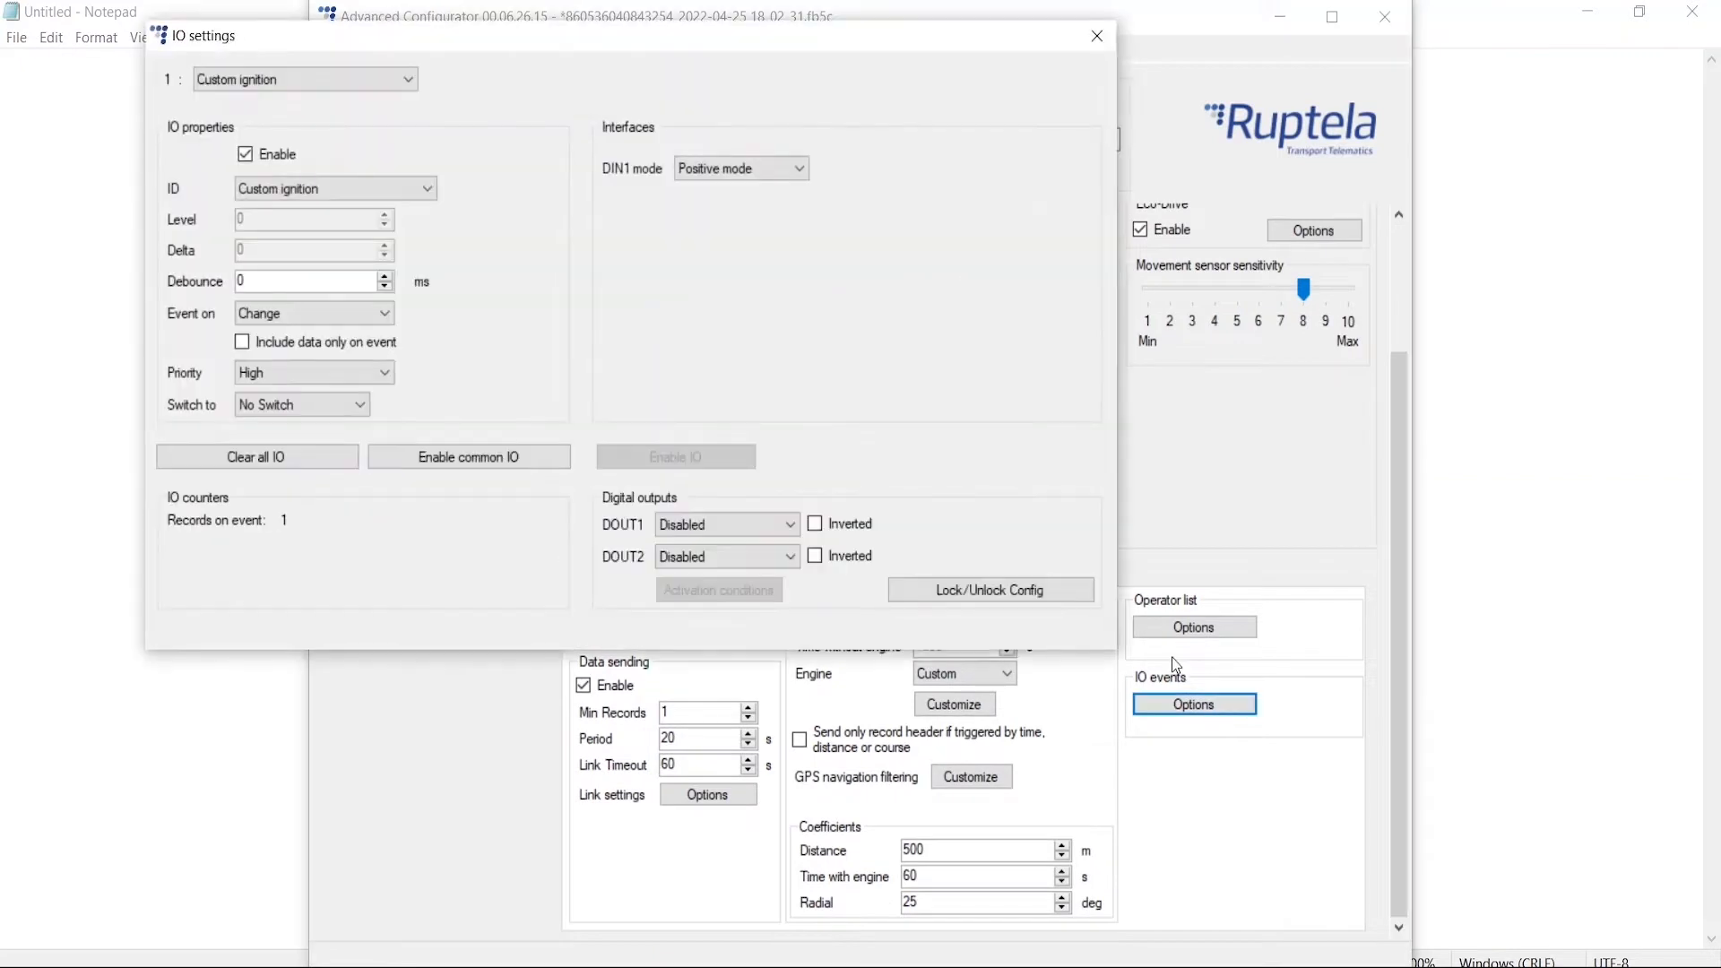
click(397, 79)
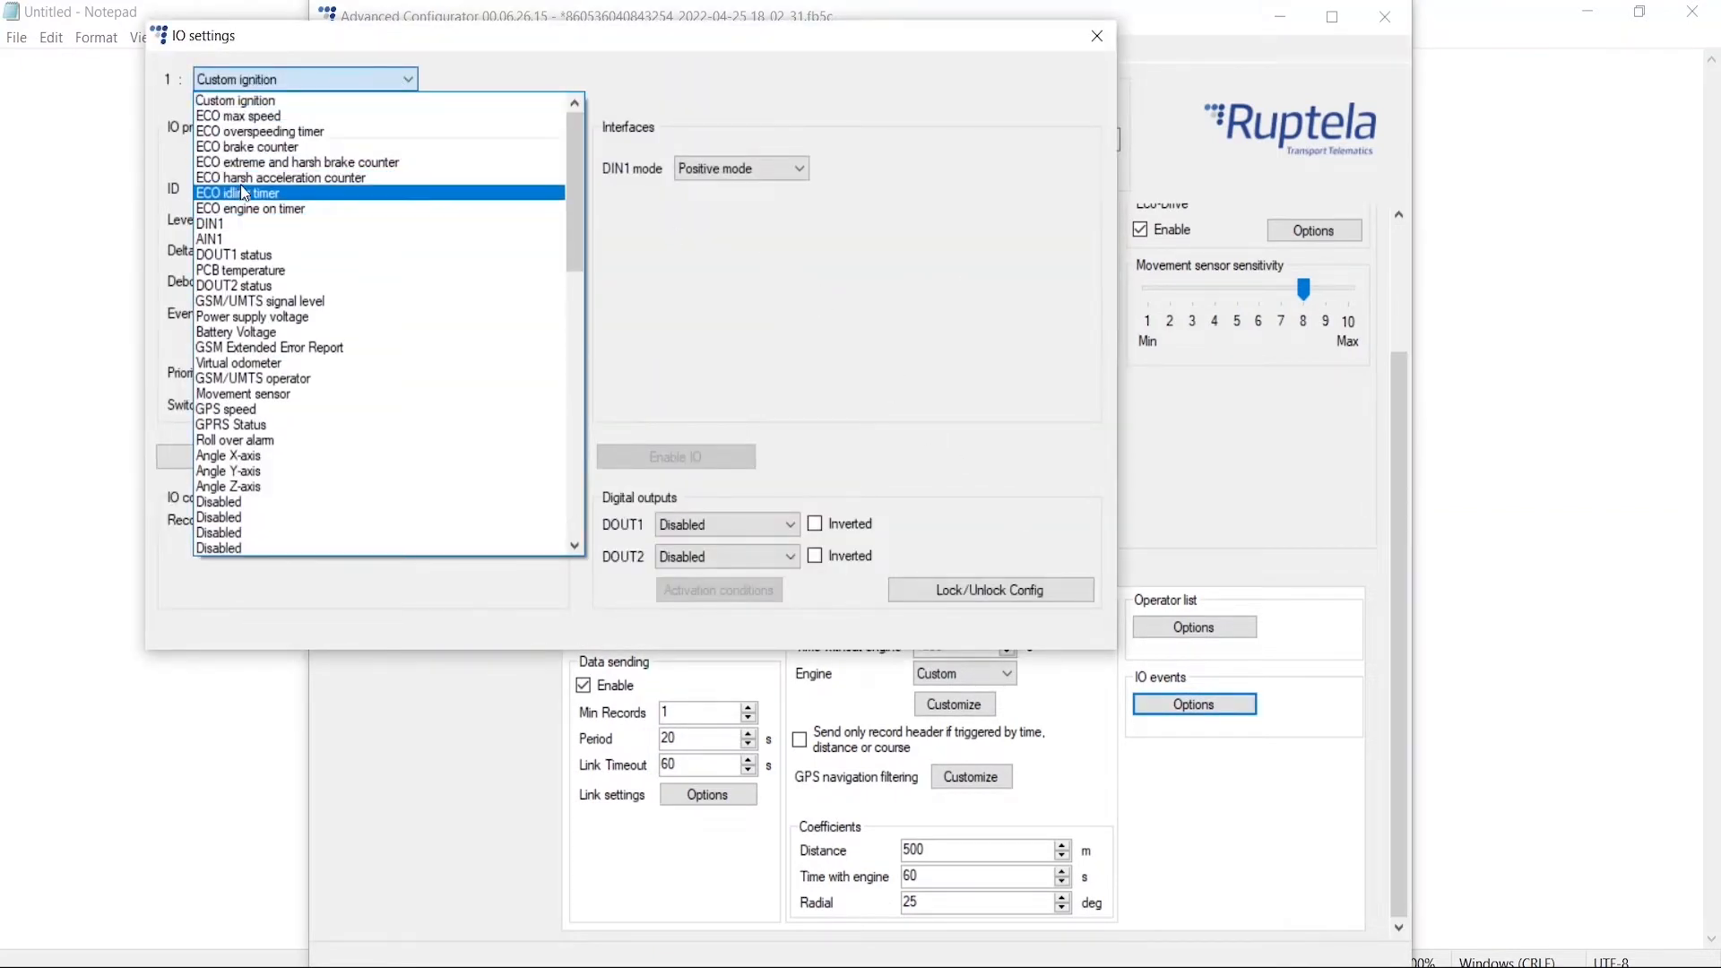
click(269, 131)
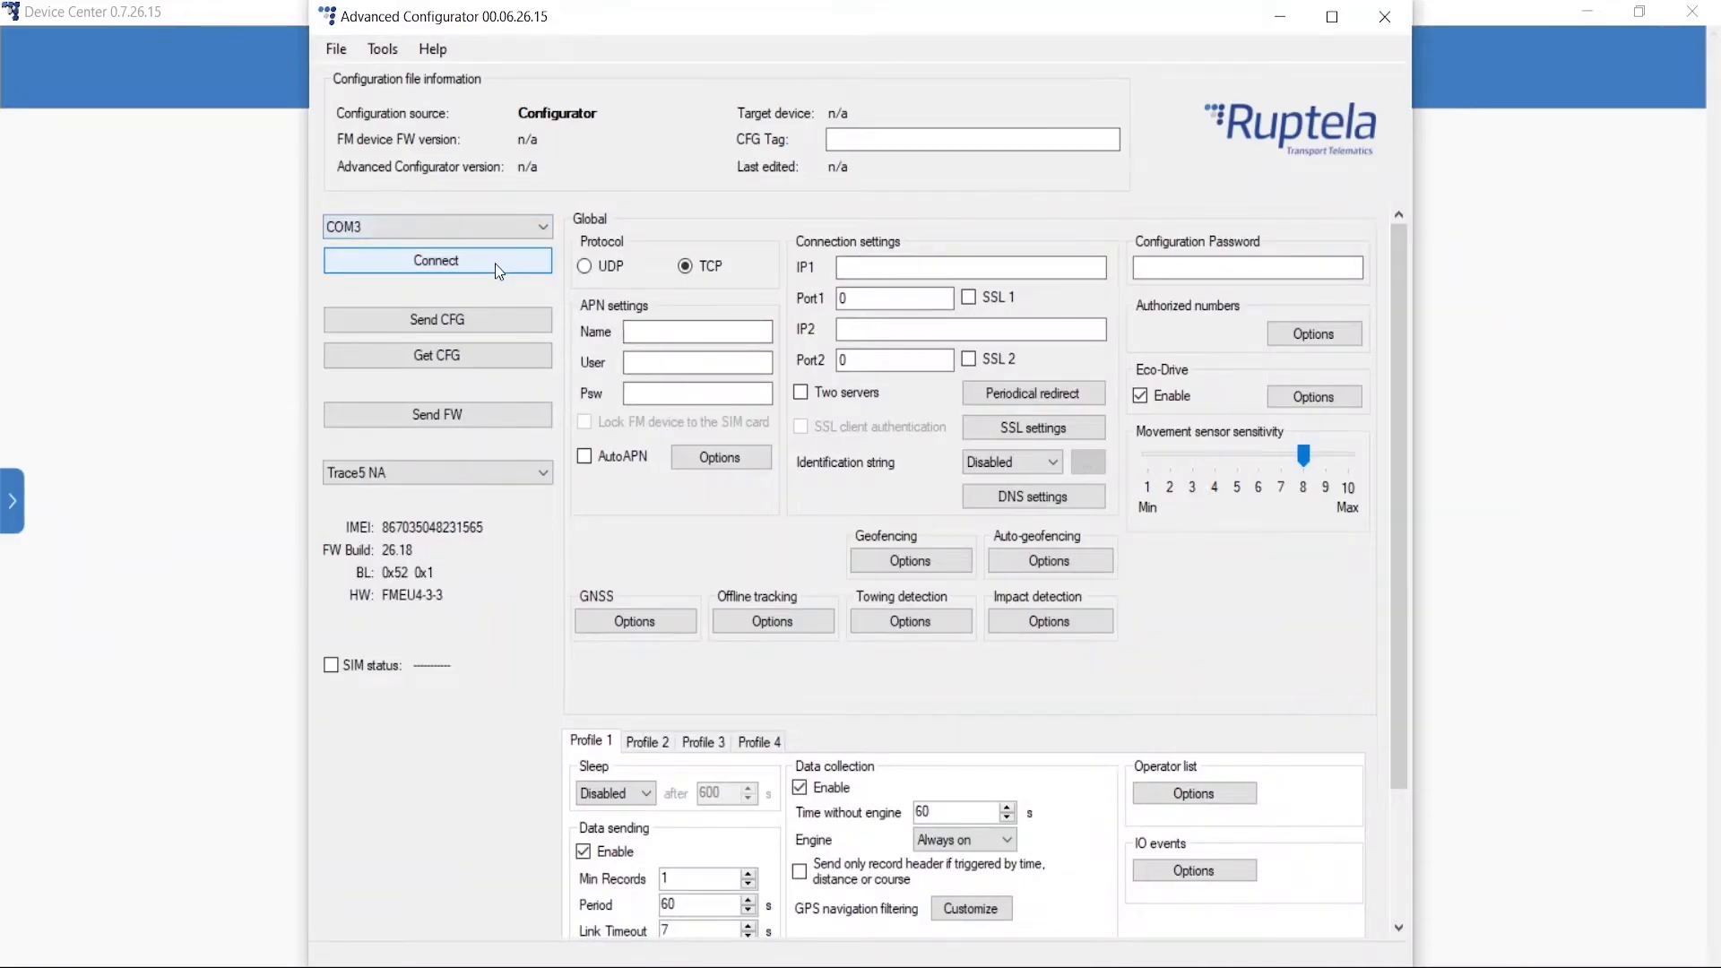
Connect to the Trace5 and enter APN internet.itelcel.com, server 92.62.134.34, port 9015.
click(496, 264)
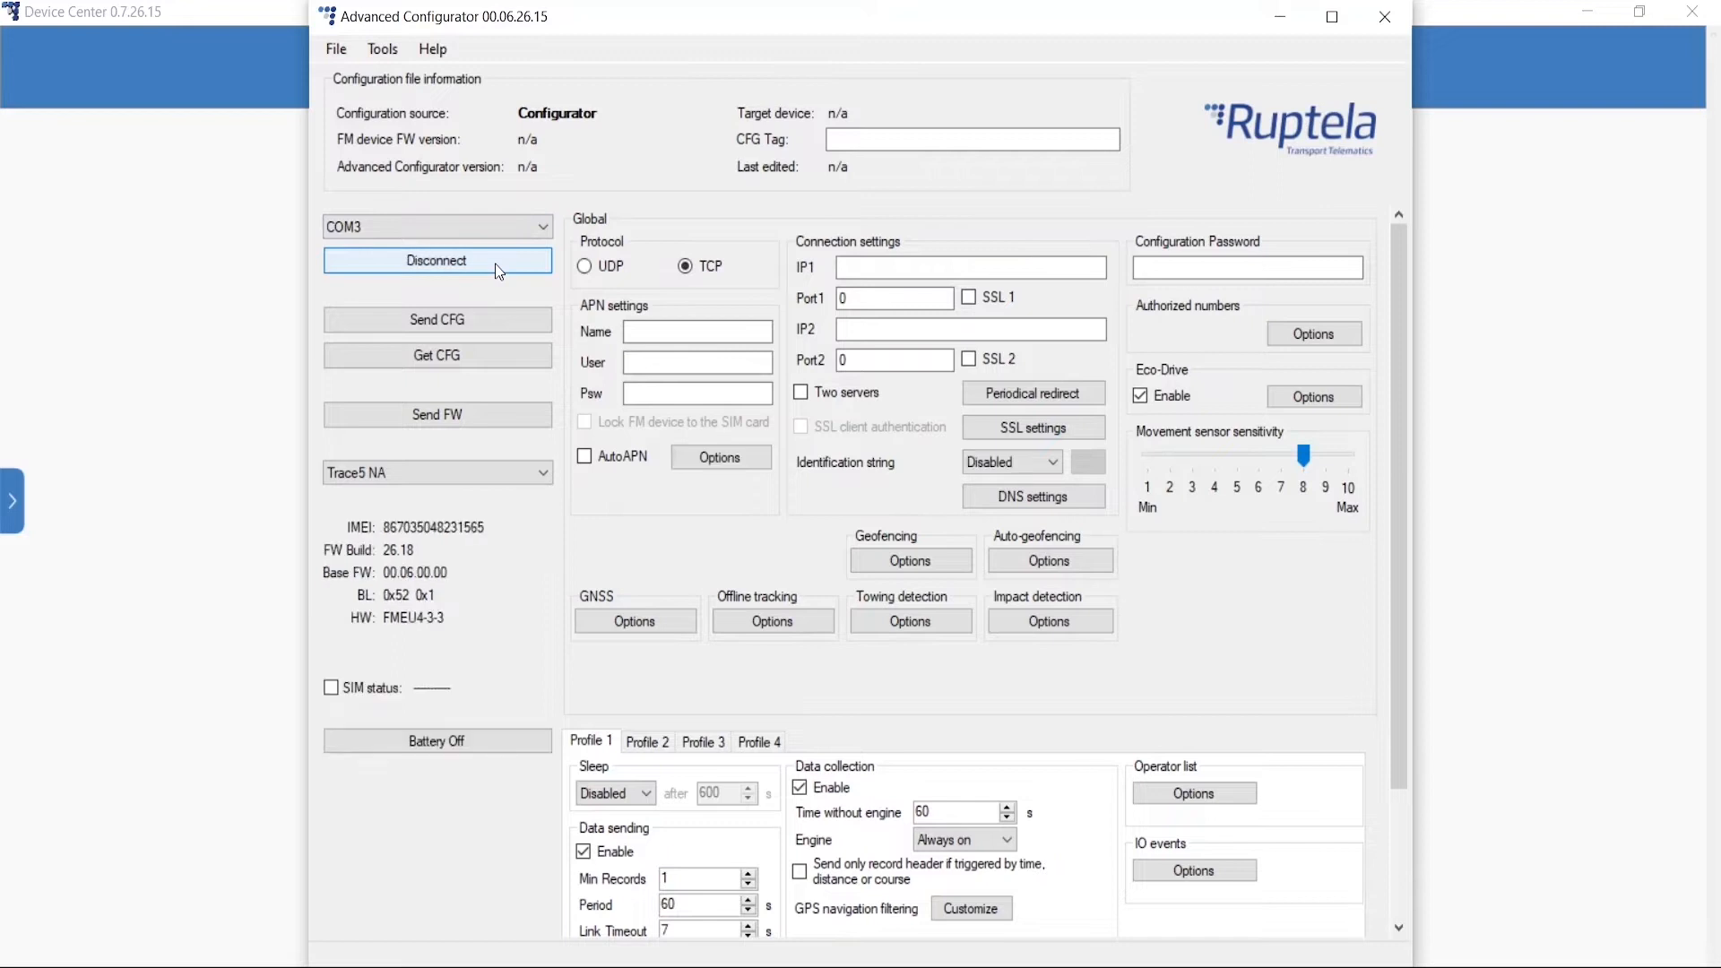
click(697, 332)
text(intern)
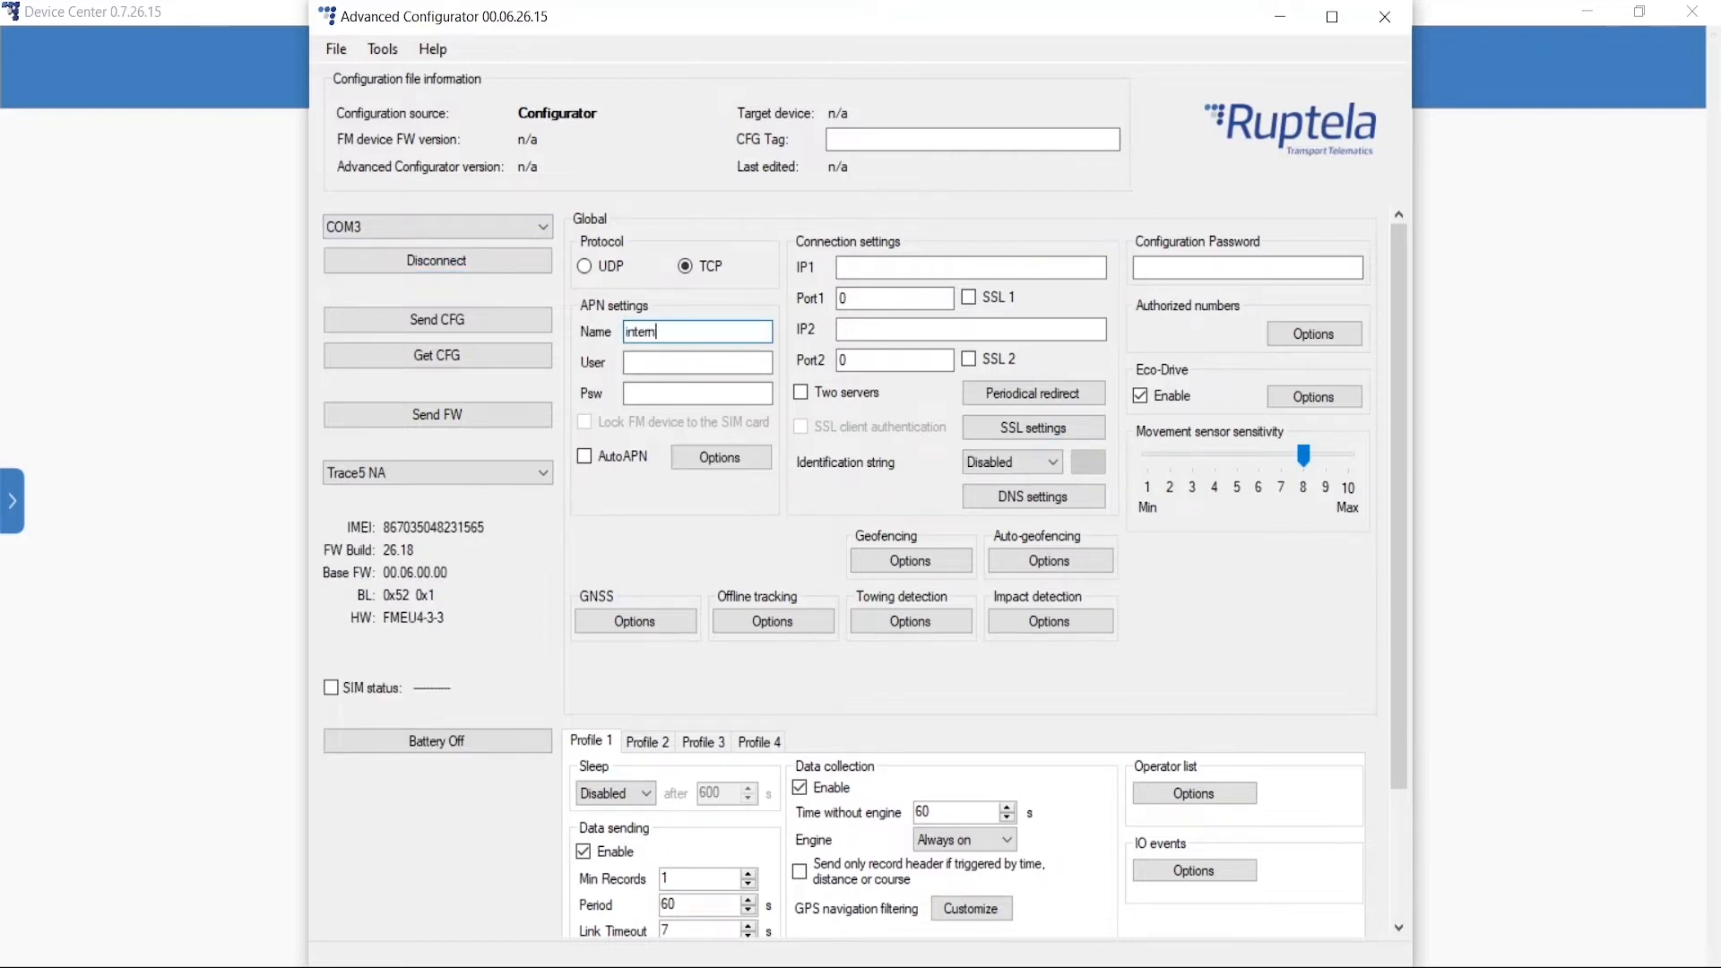
text(et.itelcel.com)
key(Tab)
text(92.62.)
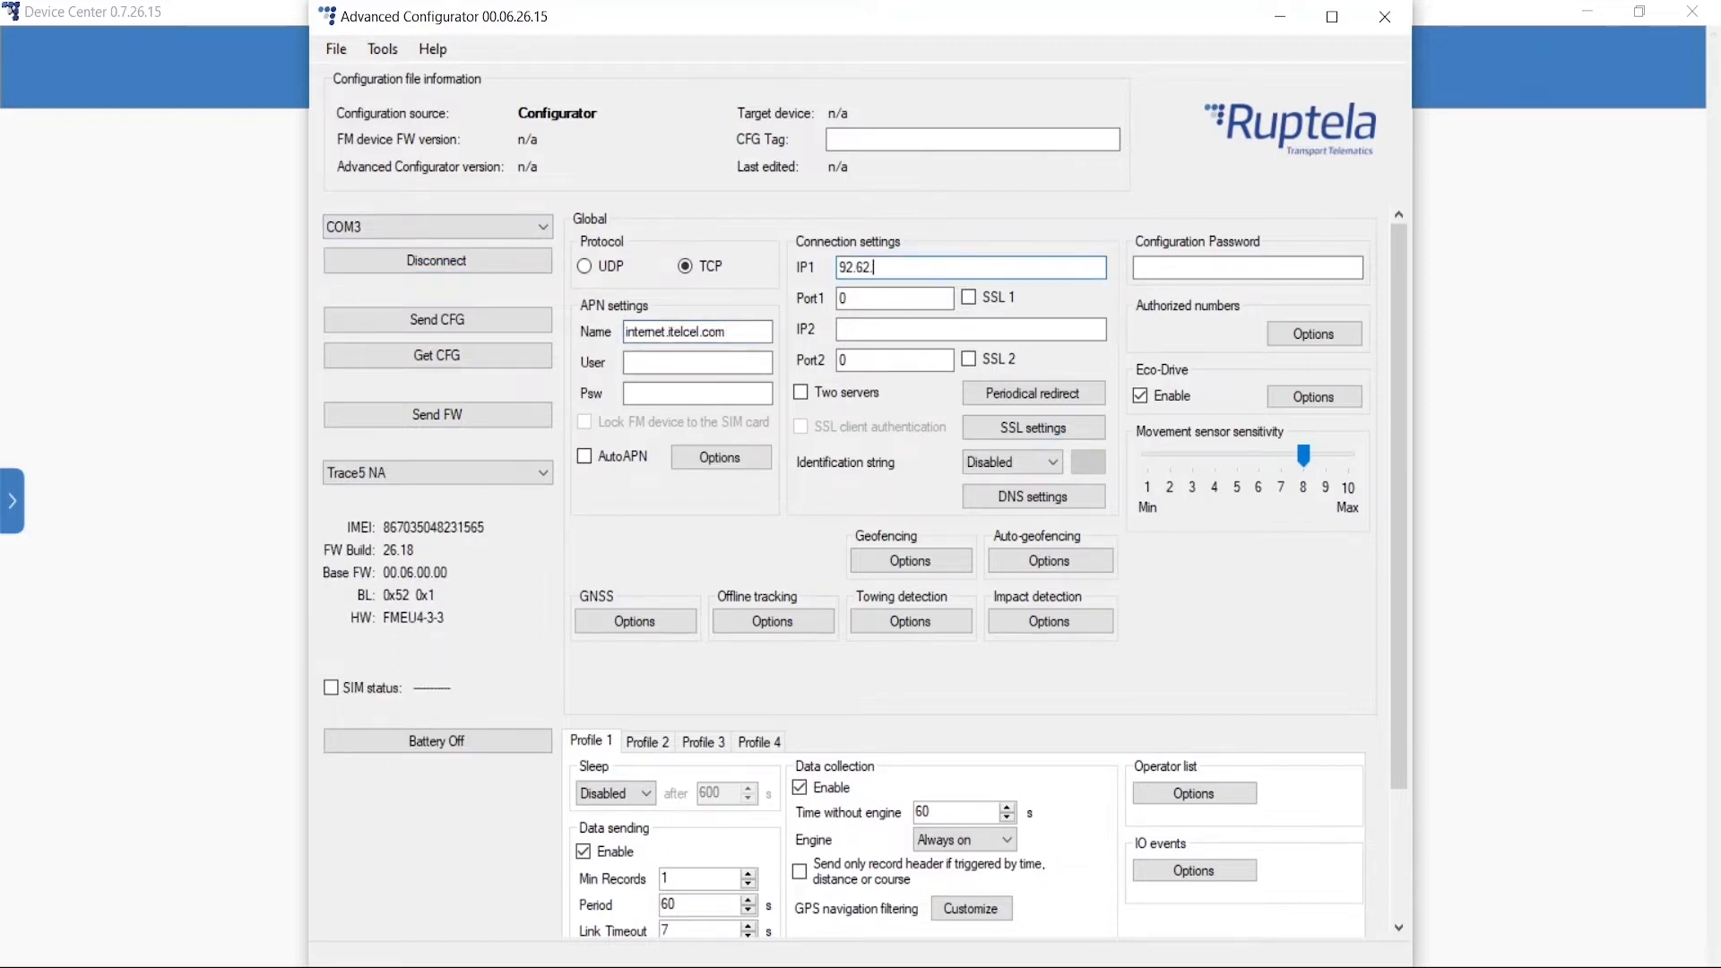
text(134.34)
key(Tab)
text(9015)
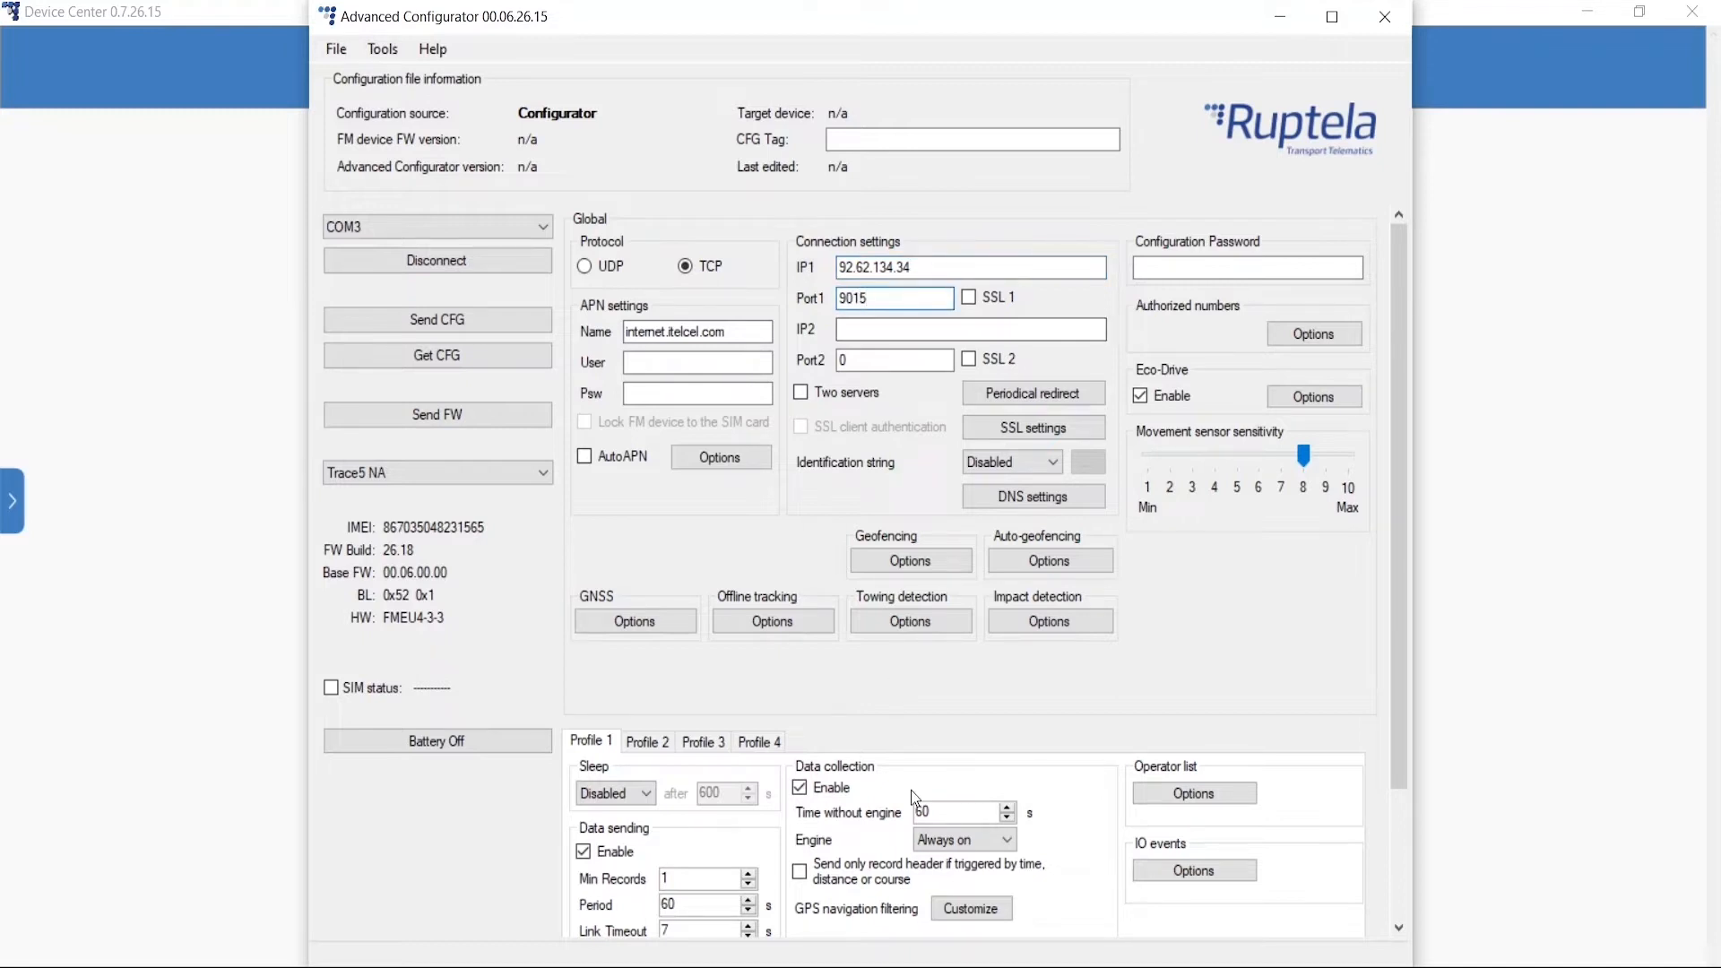
click(960, 844)
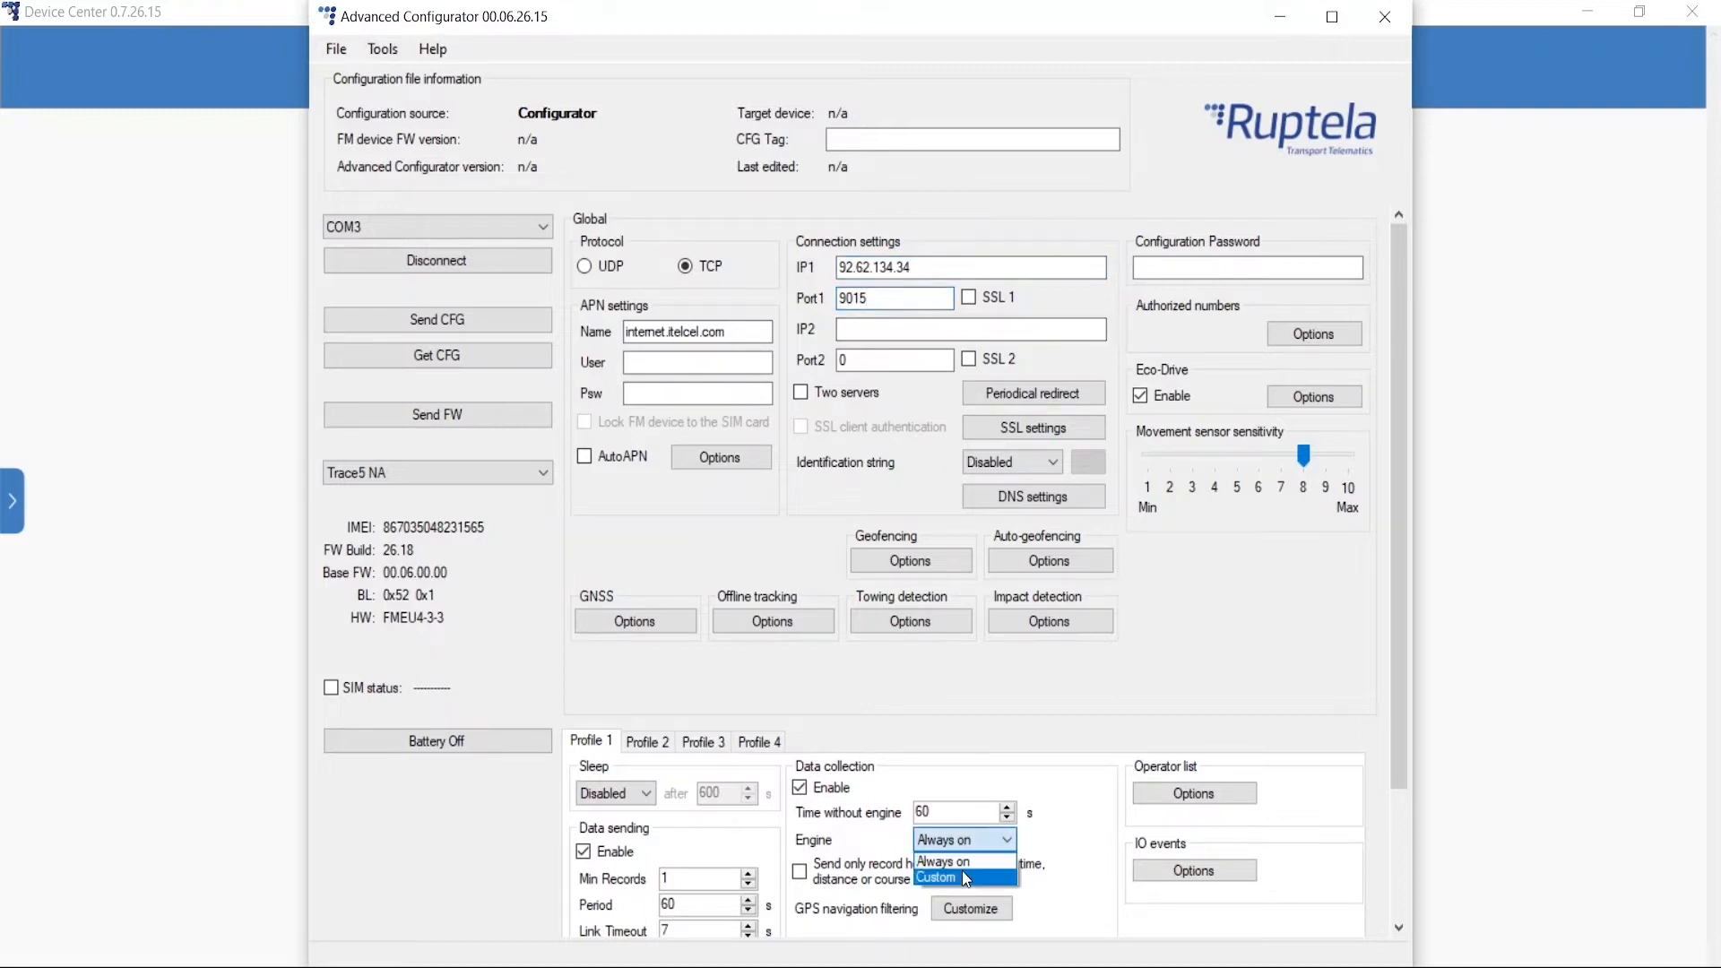
Switch engine detection to Custom with power supply voltage threshold 13500 mV as a condition.
click(963, 876)
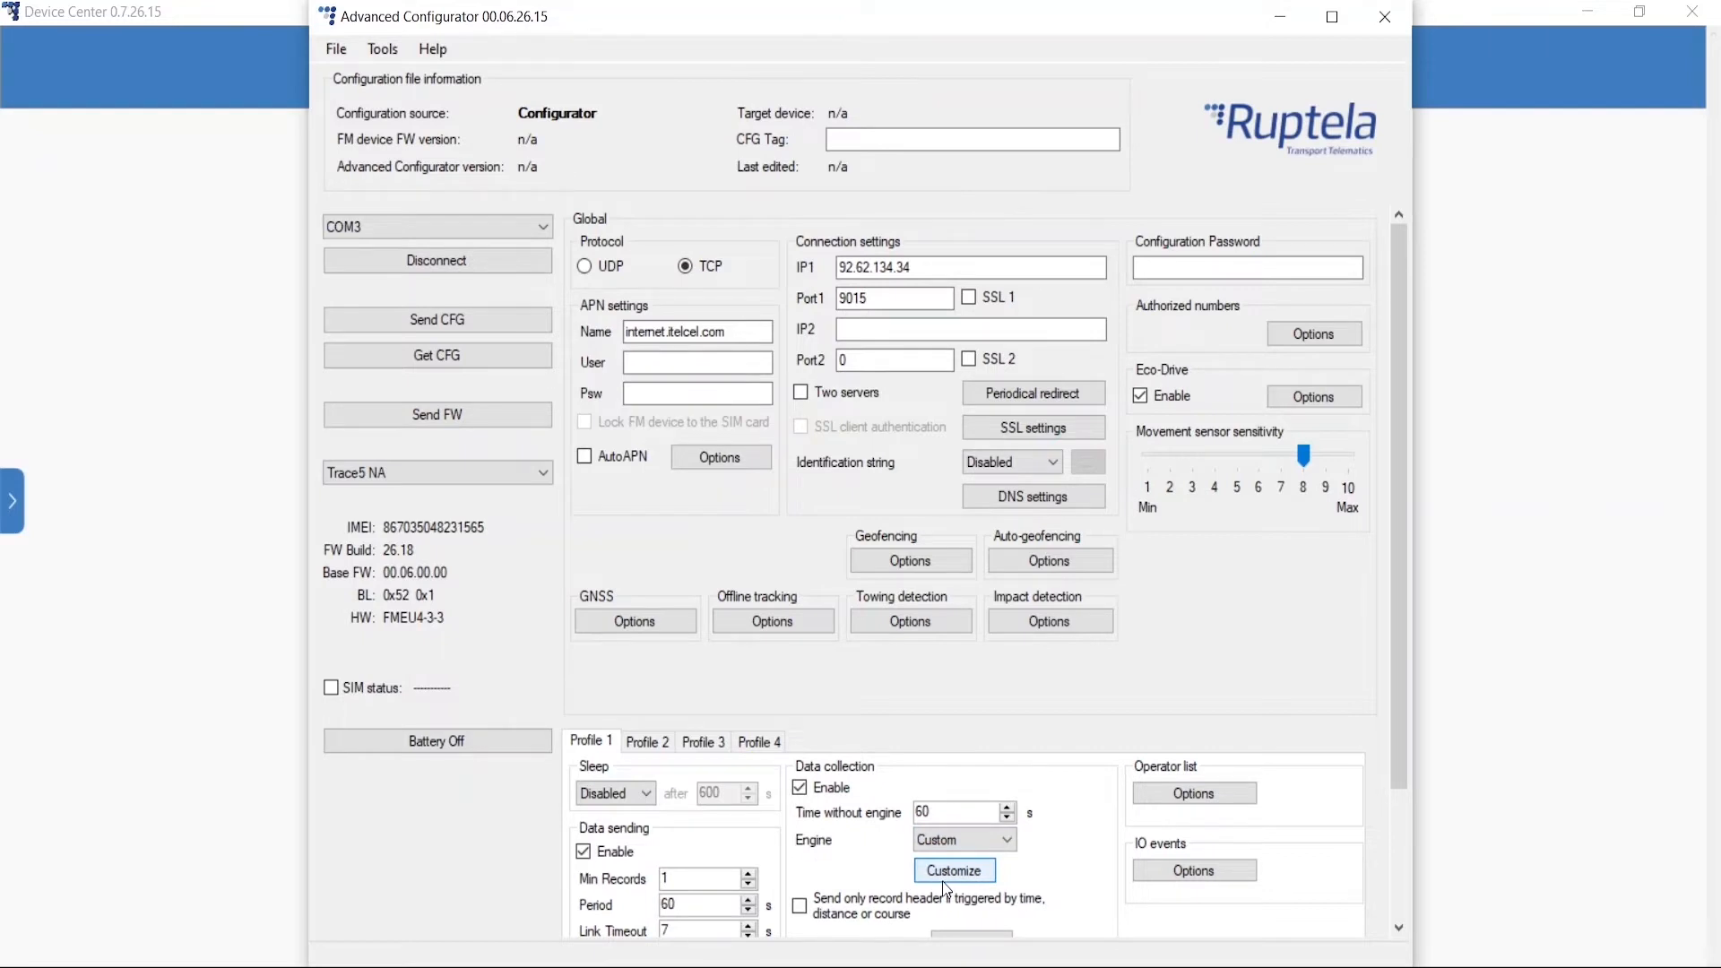
click(945, 876)
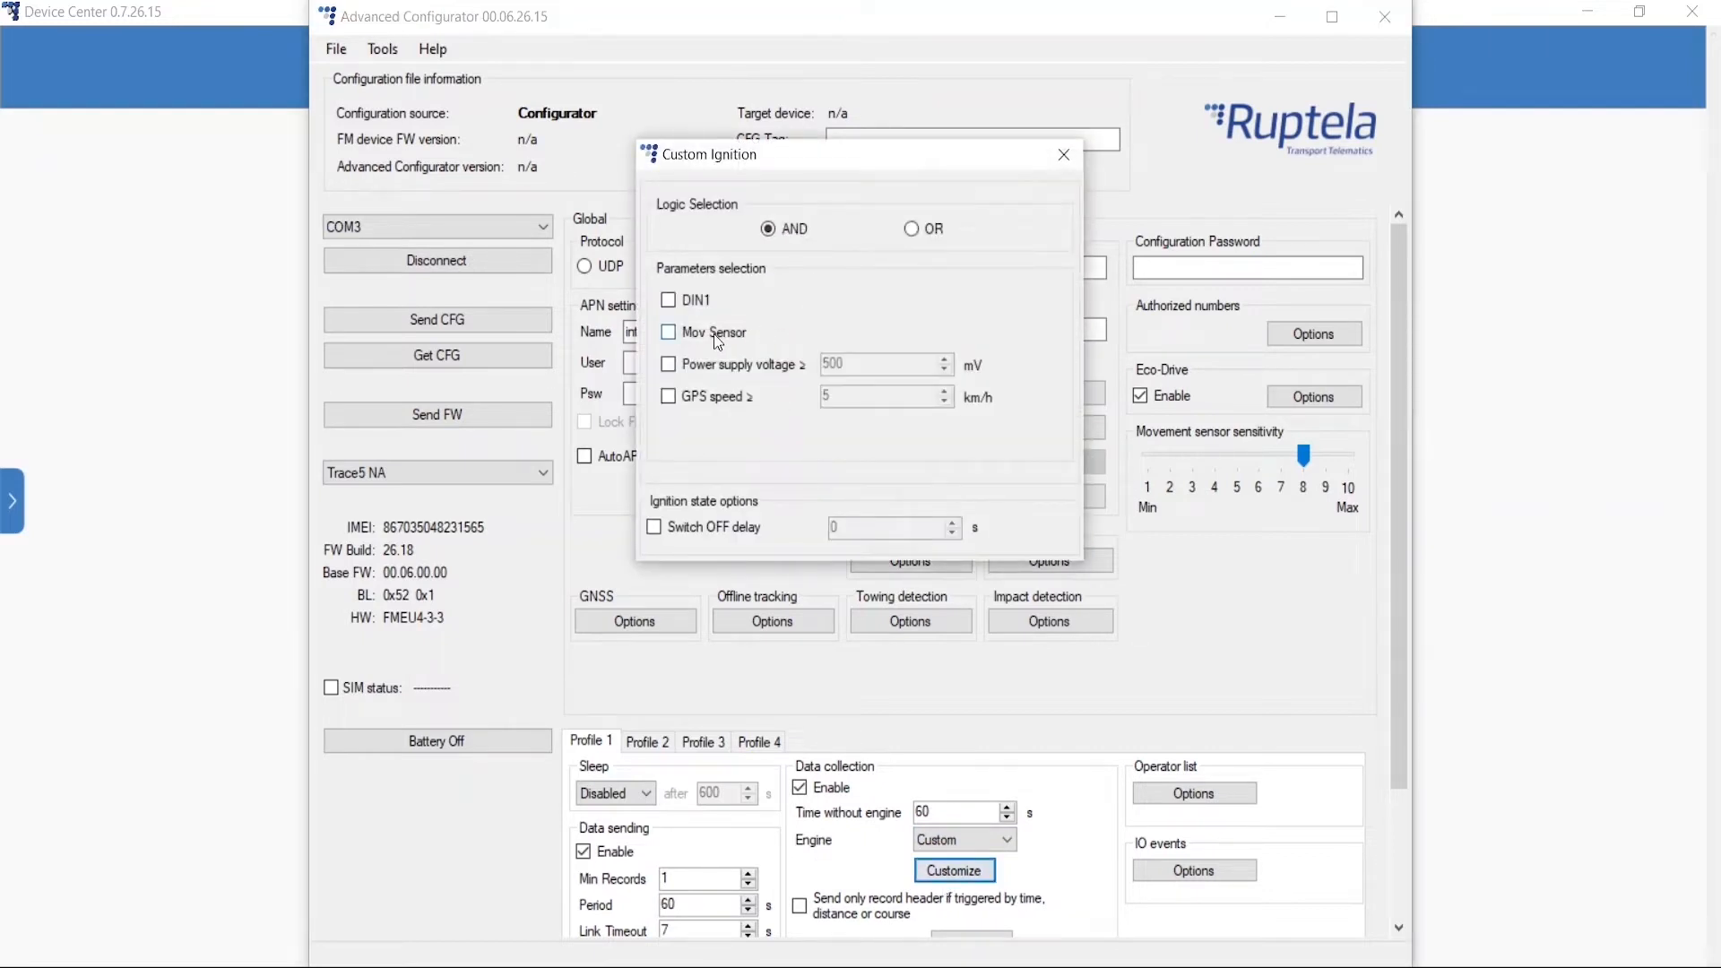
click(687, 363)
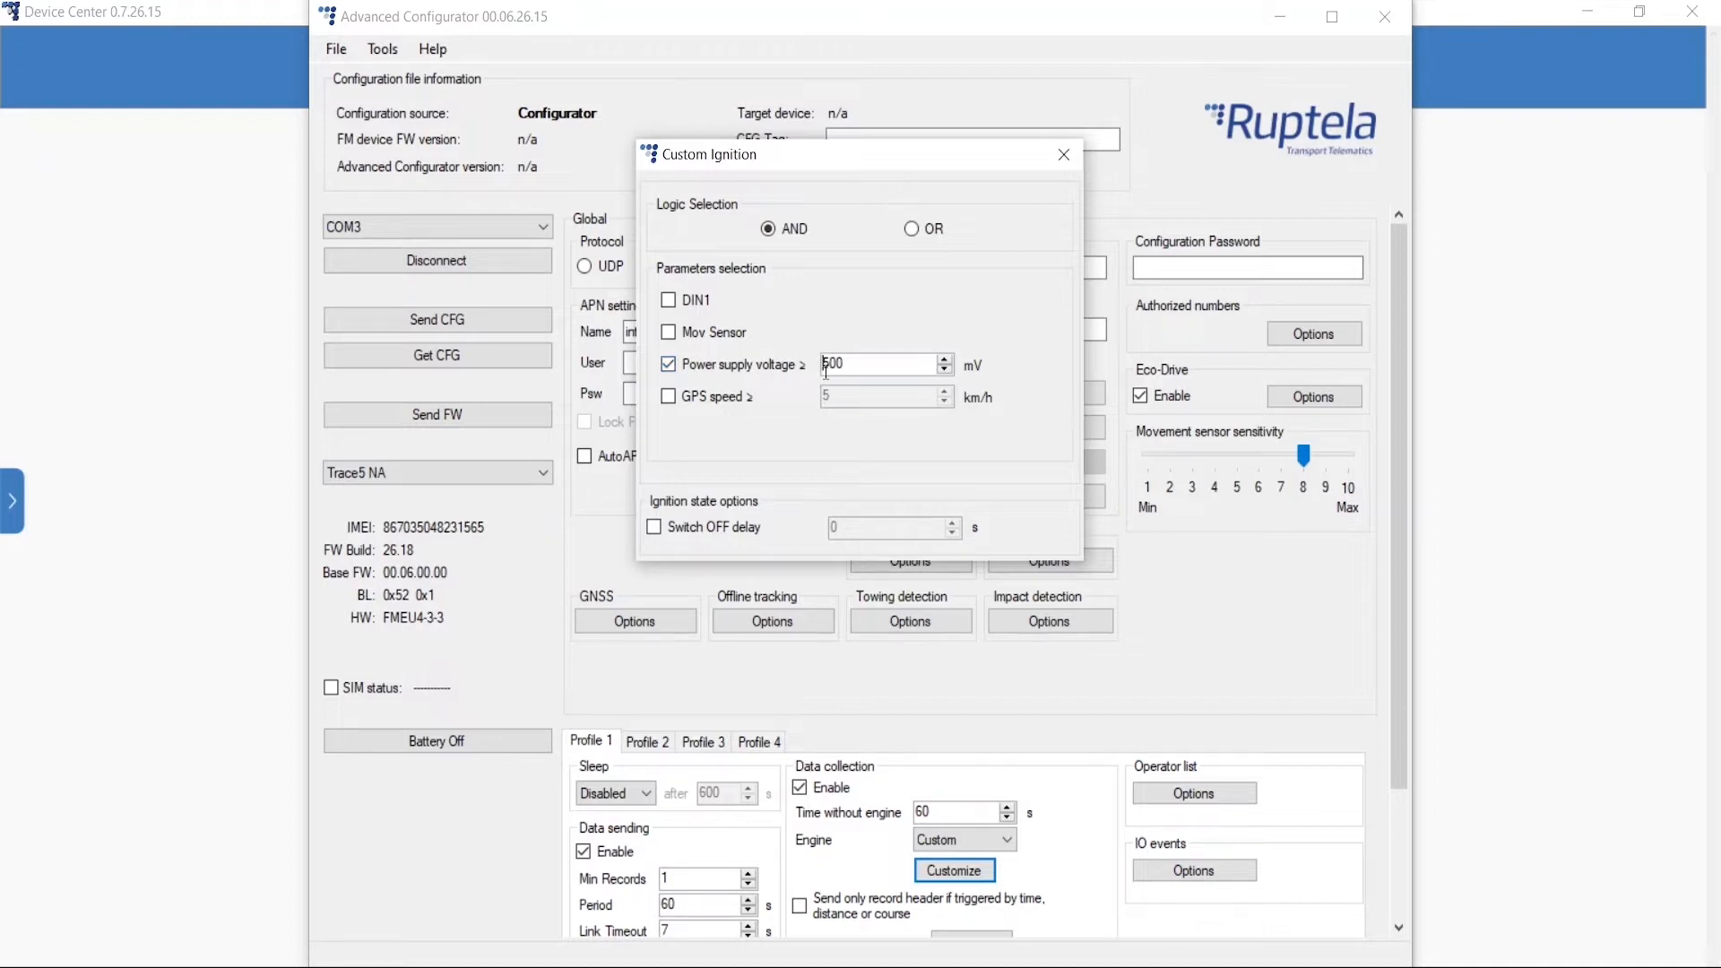
click(826, 364)
text(1)
text(3)
Add the movement sensor condition and combine the conditions with OR.
click(726, 326)
click(914, 228)
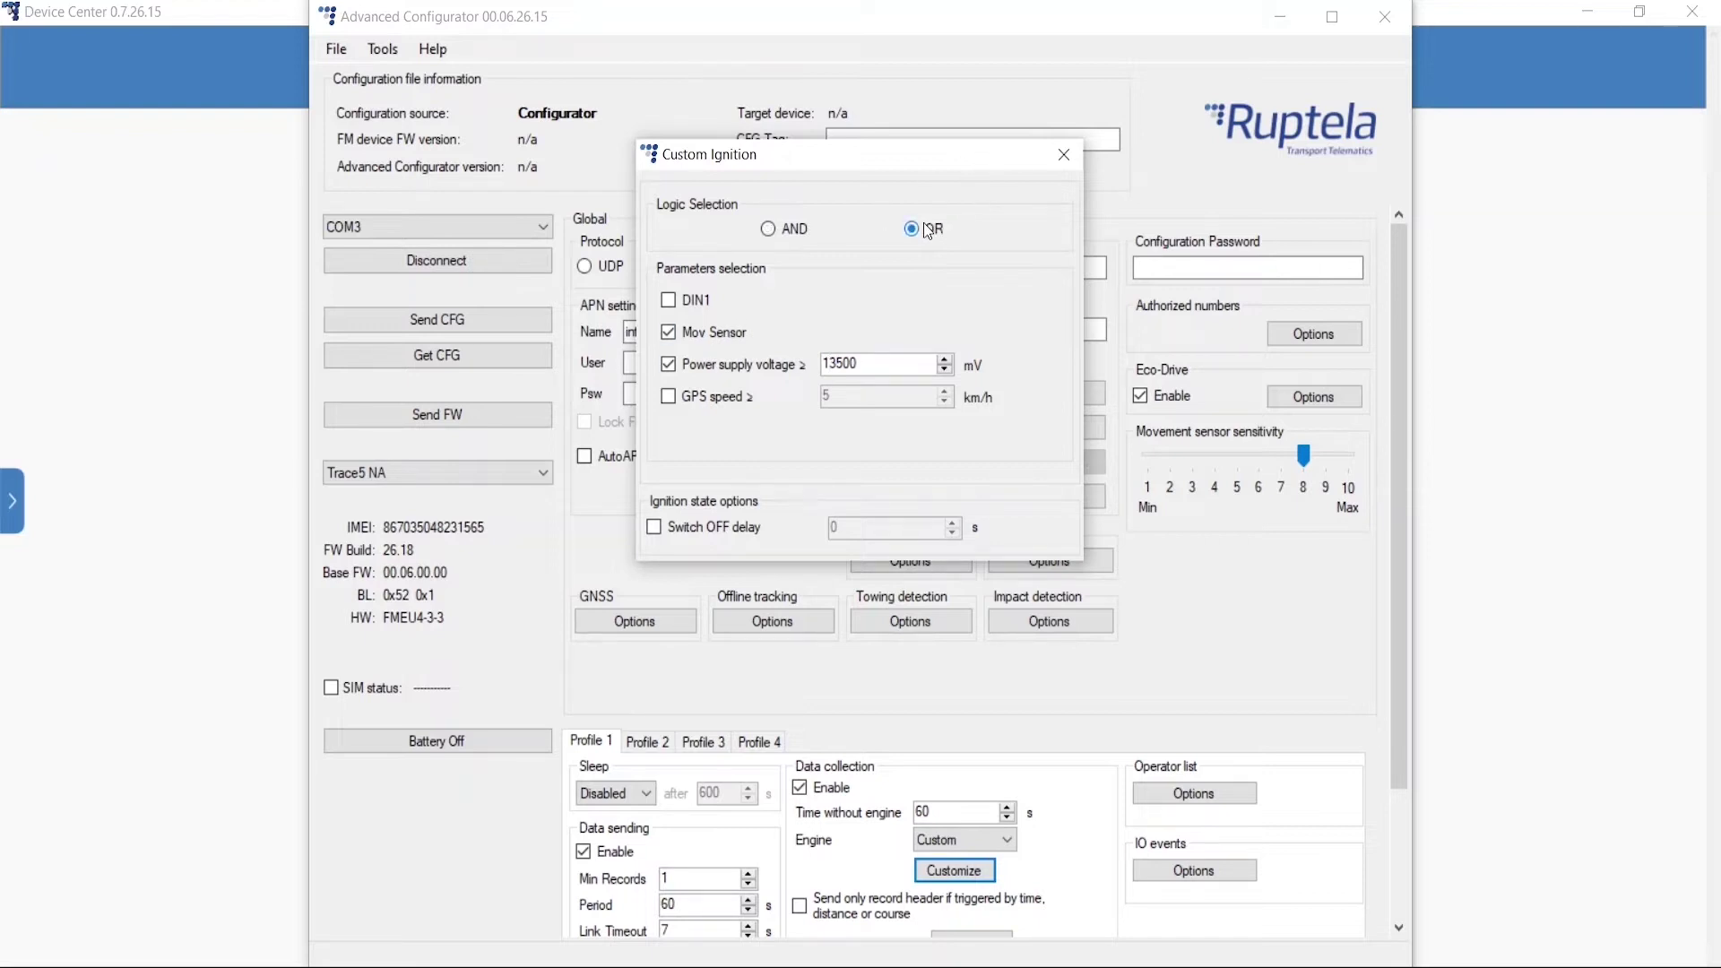
click(1063, 157)
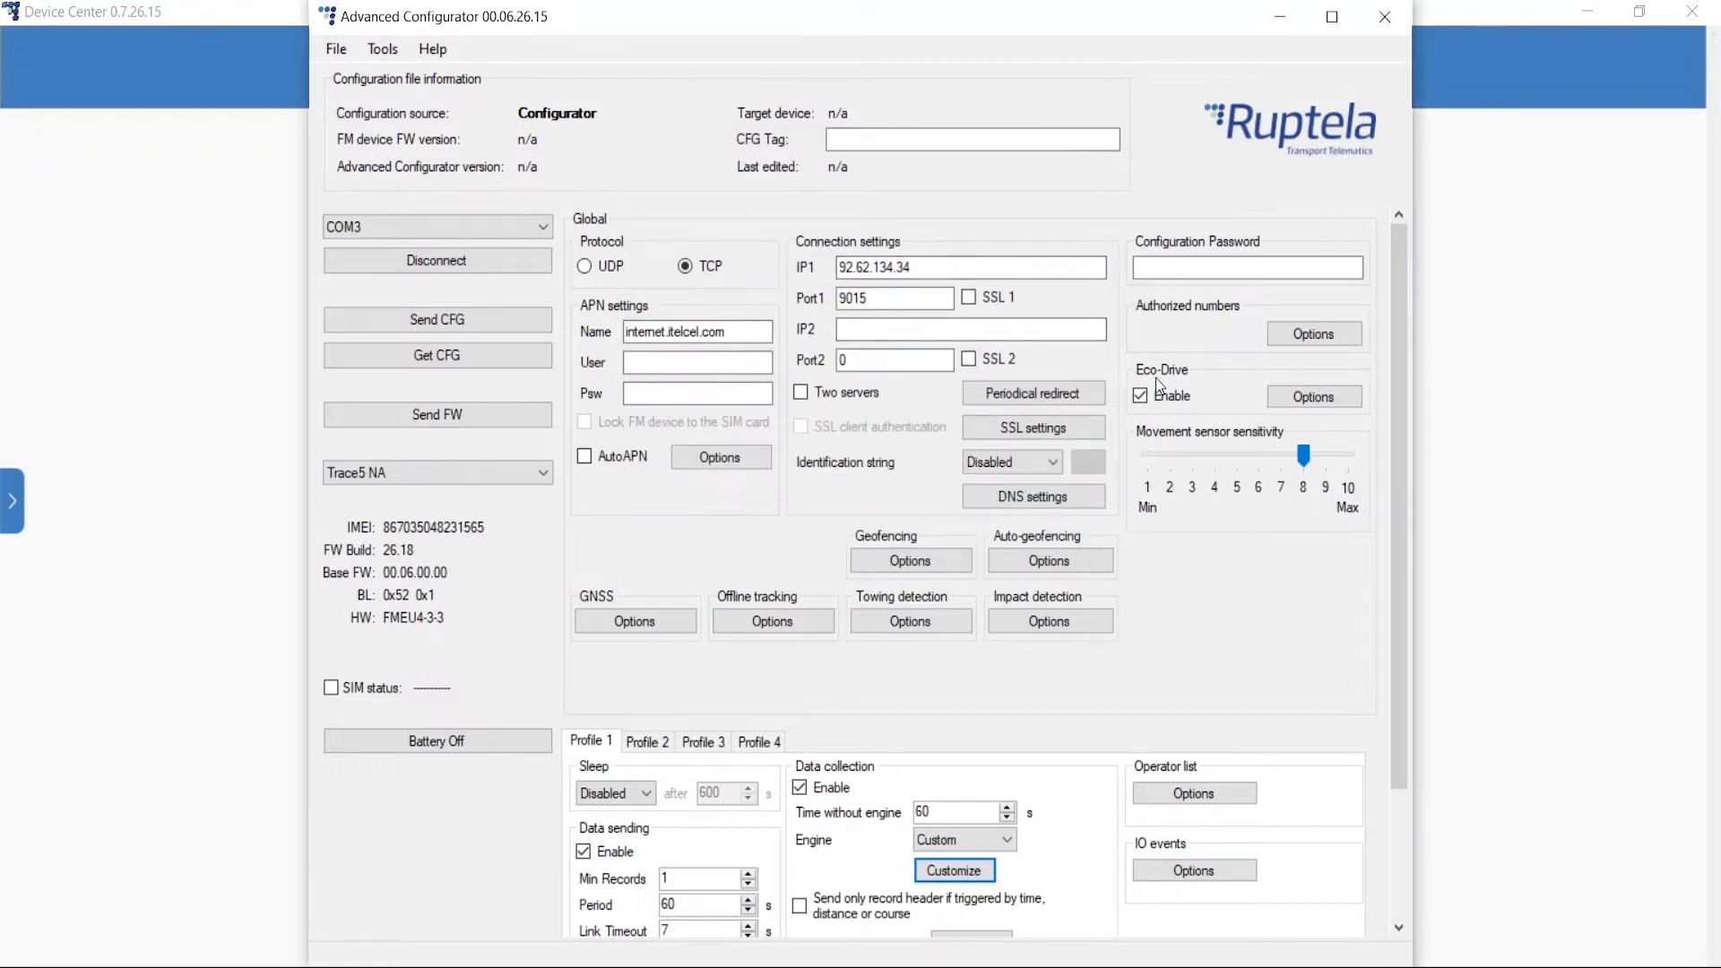
Apply the Light_vehicle Eco-Drive profile with 60 s idling delay and custom engine source.
click(1284, 401)
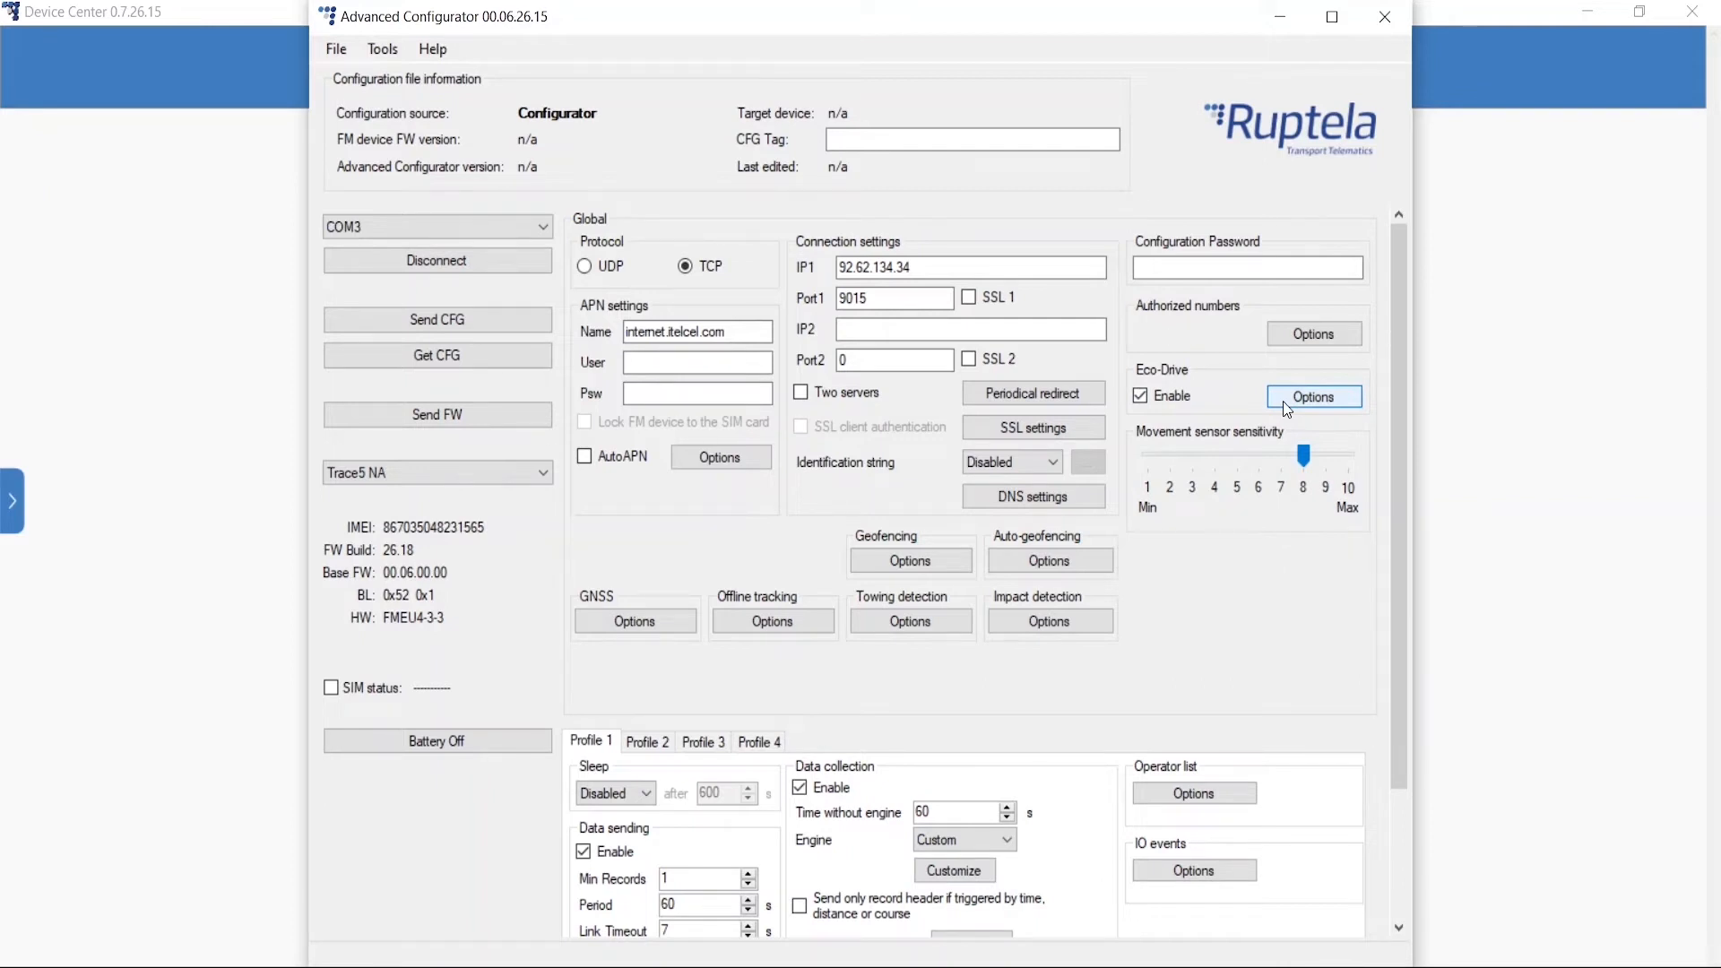
click(625, 74)
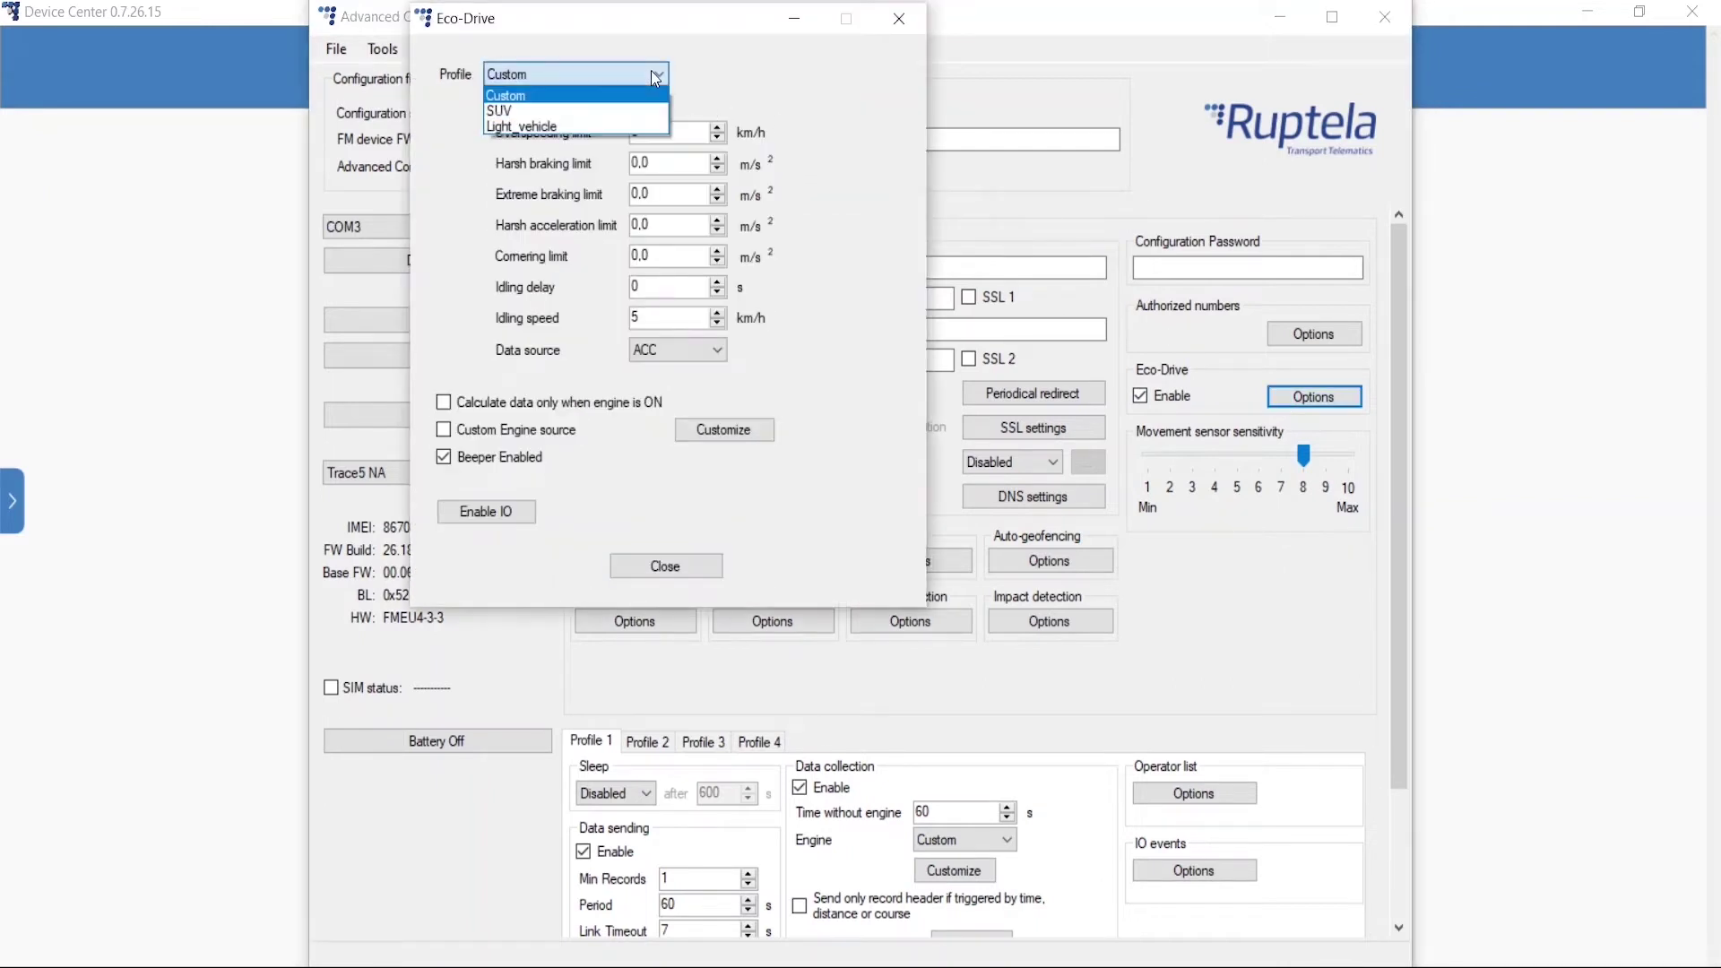
click(580, 124)
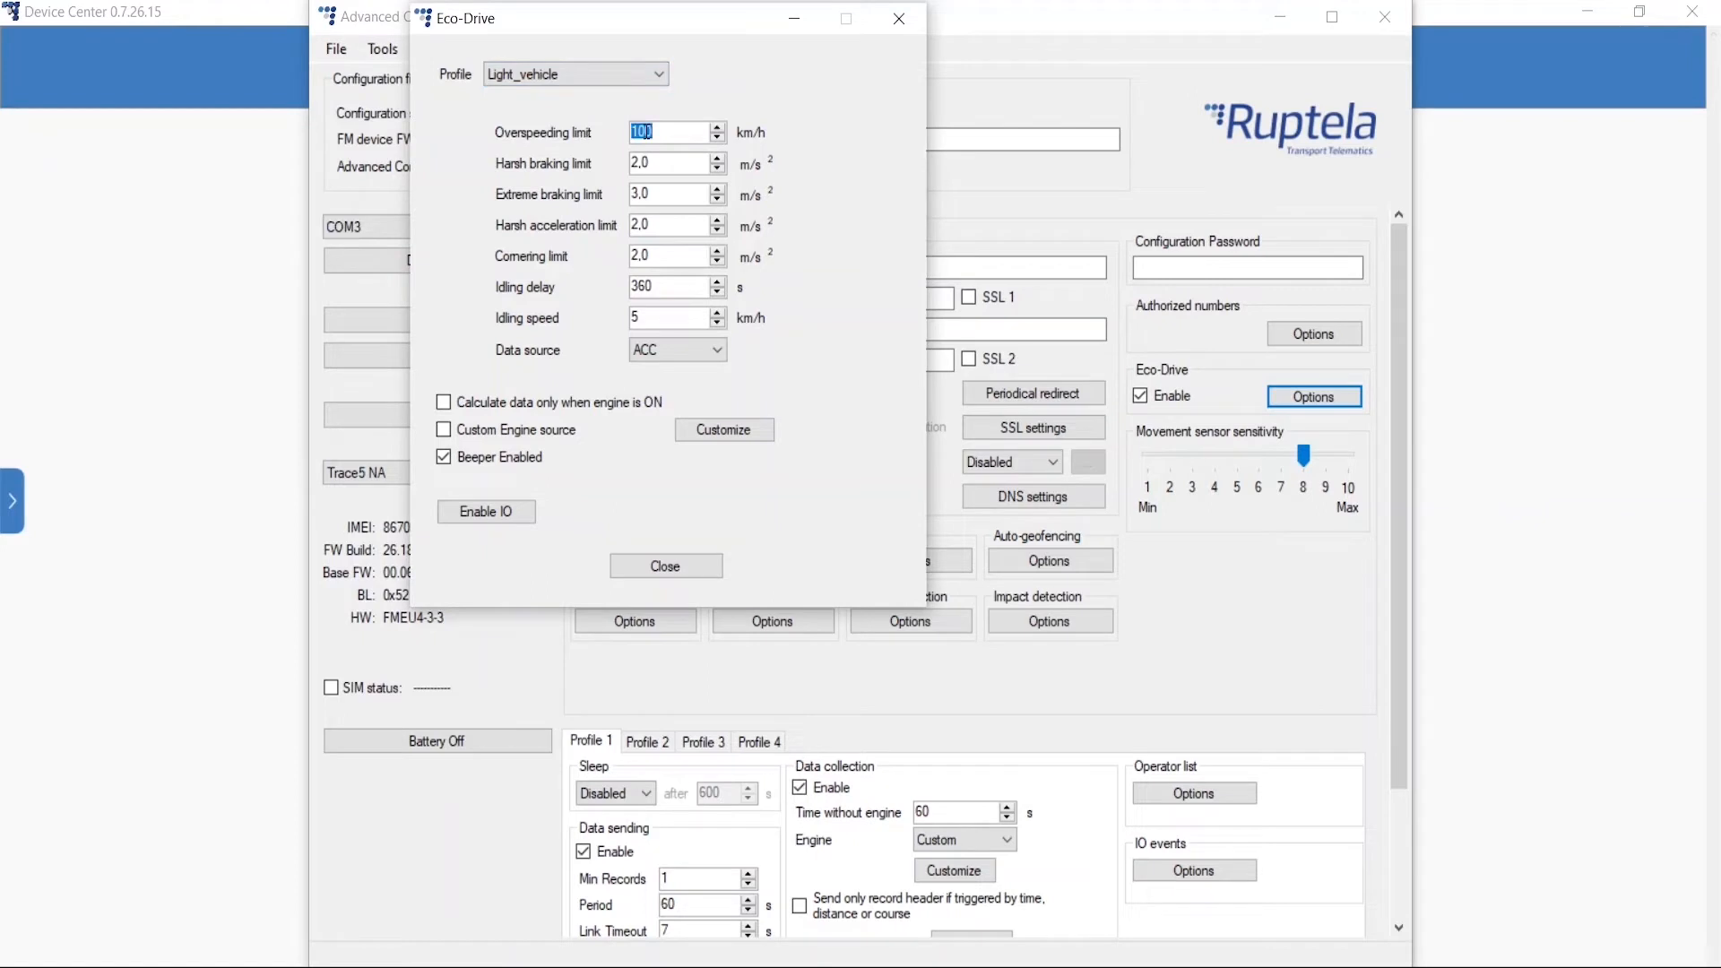
double_click(665, 285)
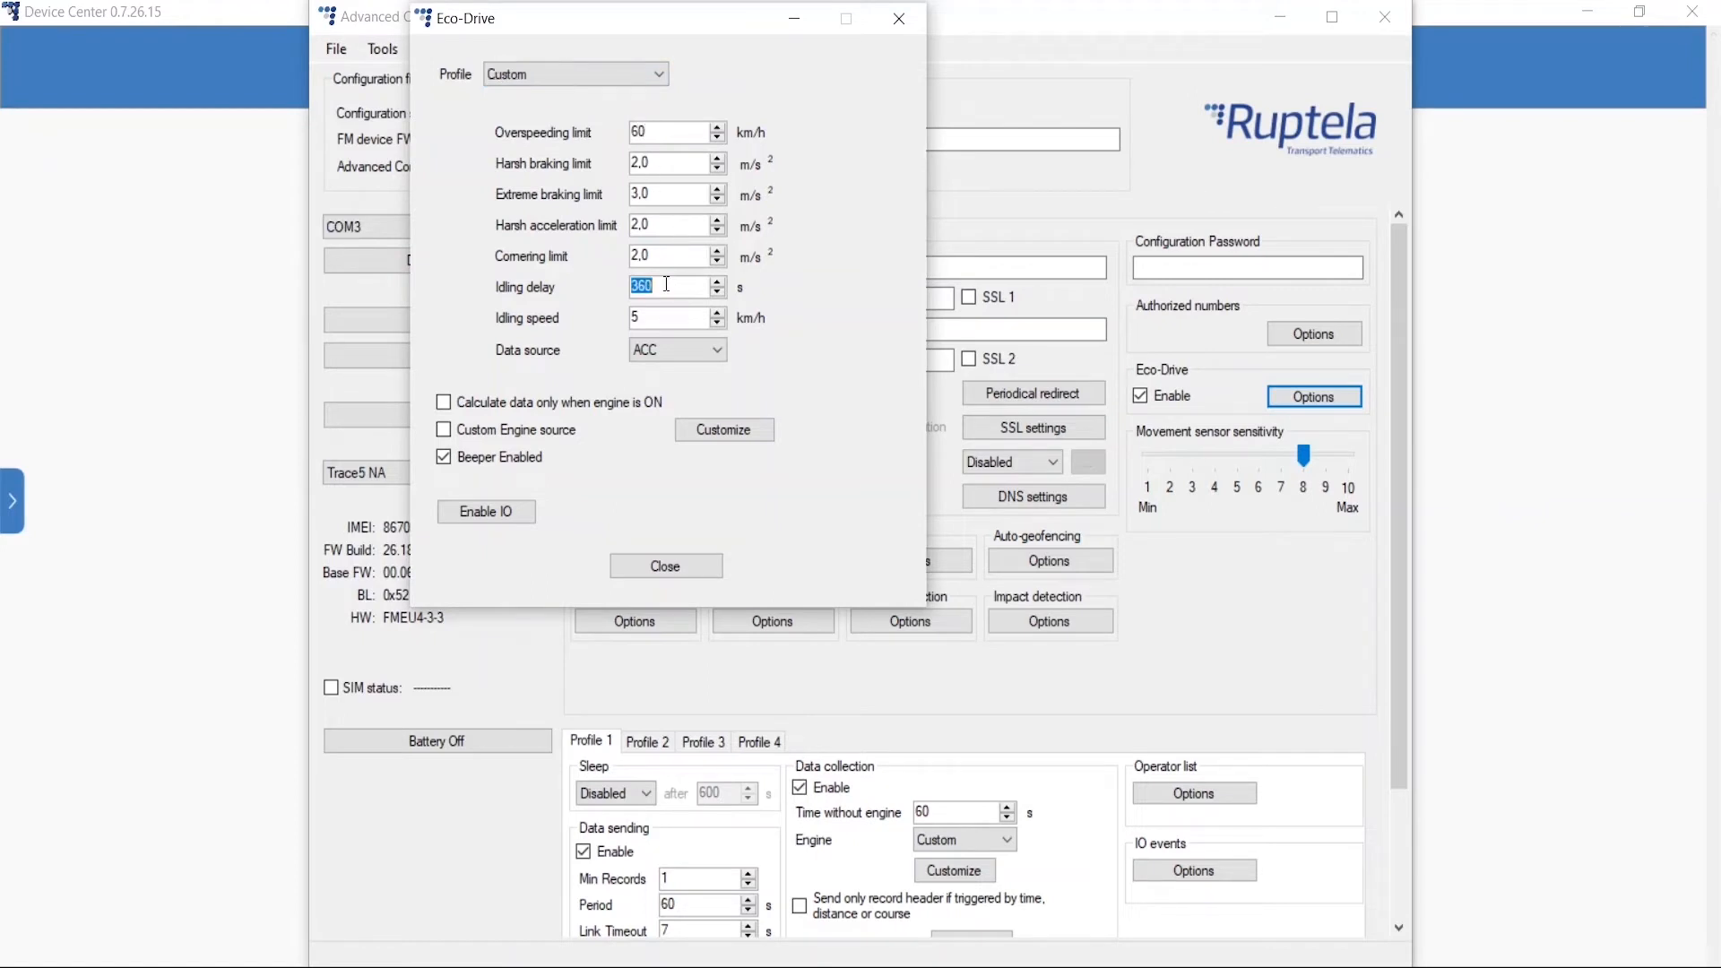
text(60)
click(446, 430)
Set the custom engine source to movement sensor OR supply voltage, off 13500 and on 14000 mV.
click(709, 433)
click(733, 134)
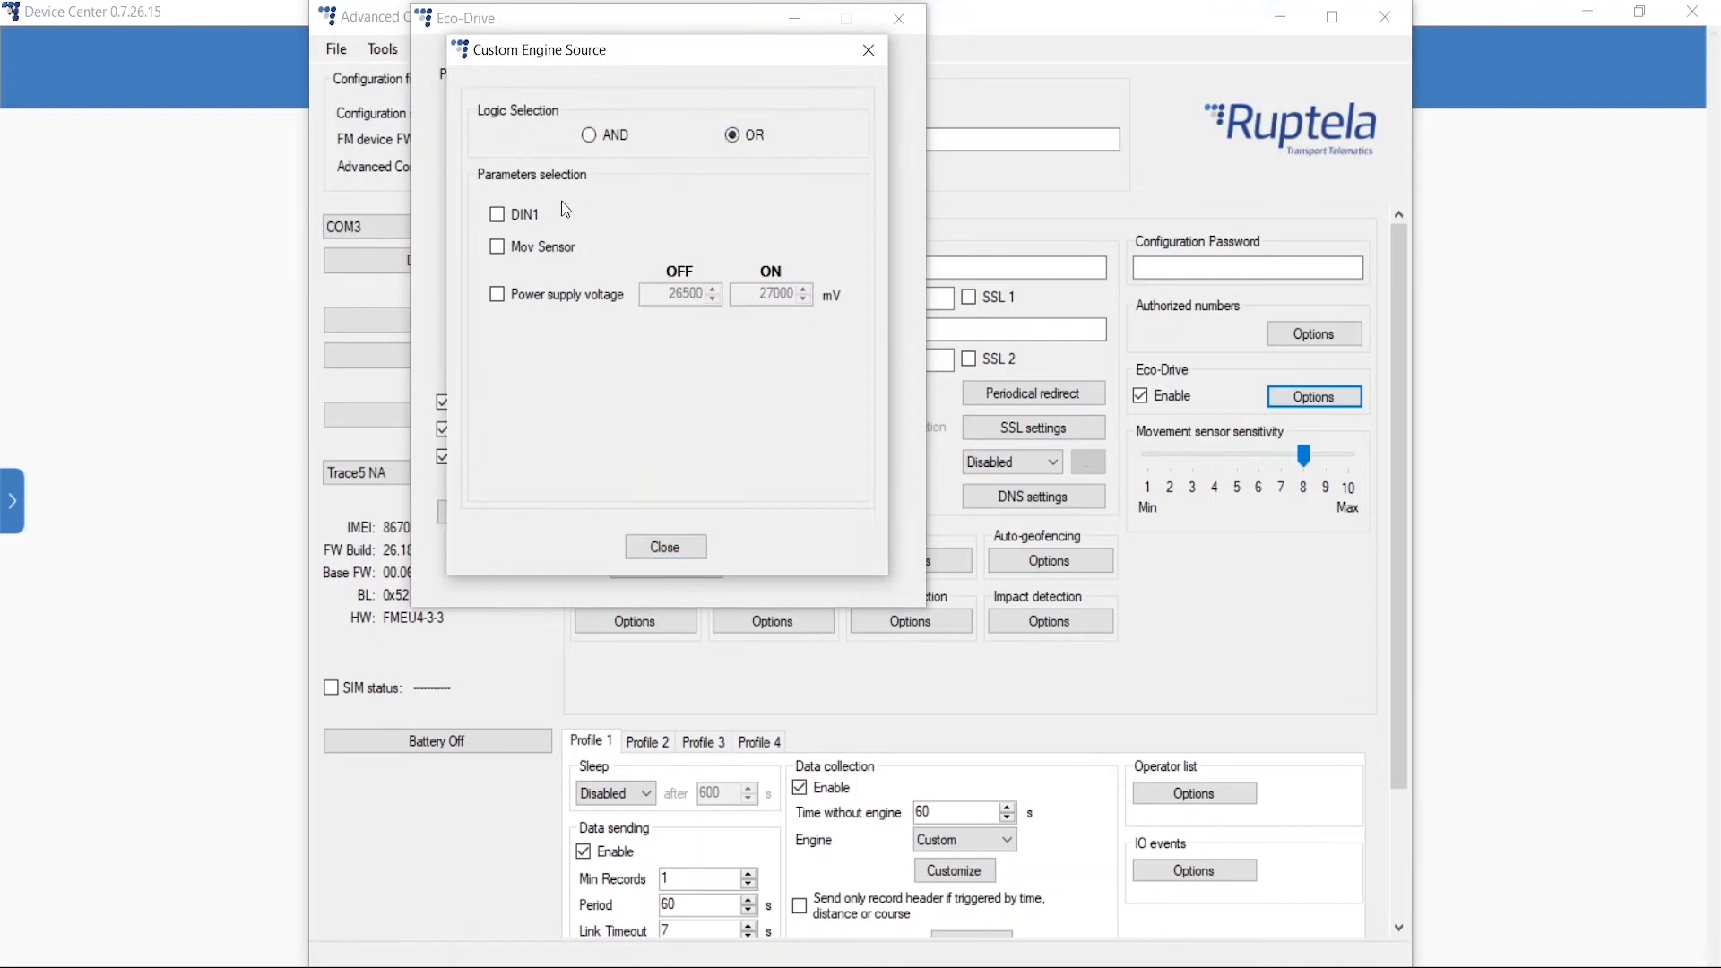
click(515, 298)
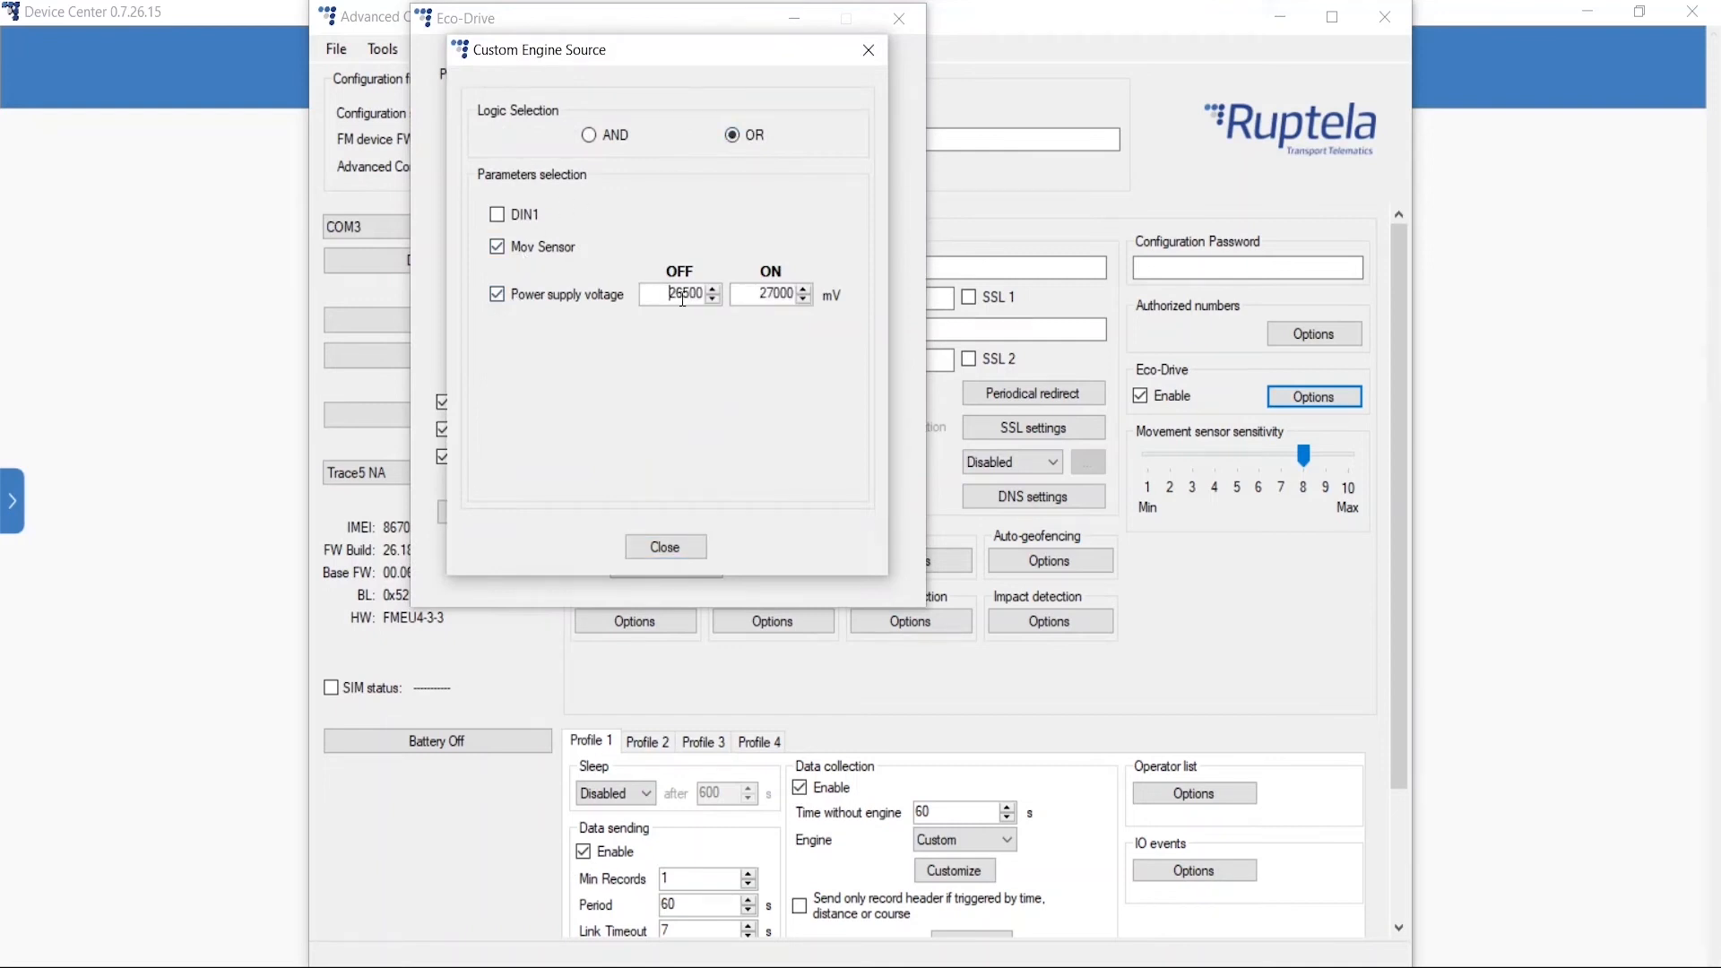
drag(687, 293, 655, 298)
text(13)
click(773, 293)
key(BackSpace)
key(BackSpace)
text(14)
click(670, 545)
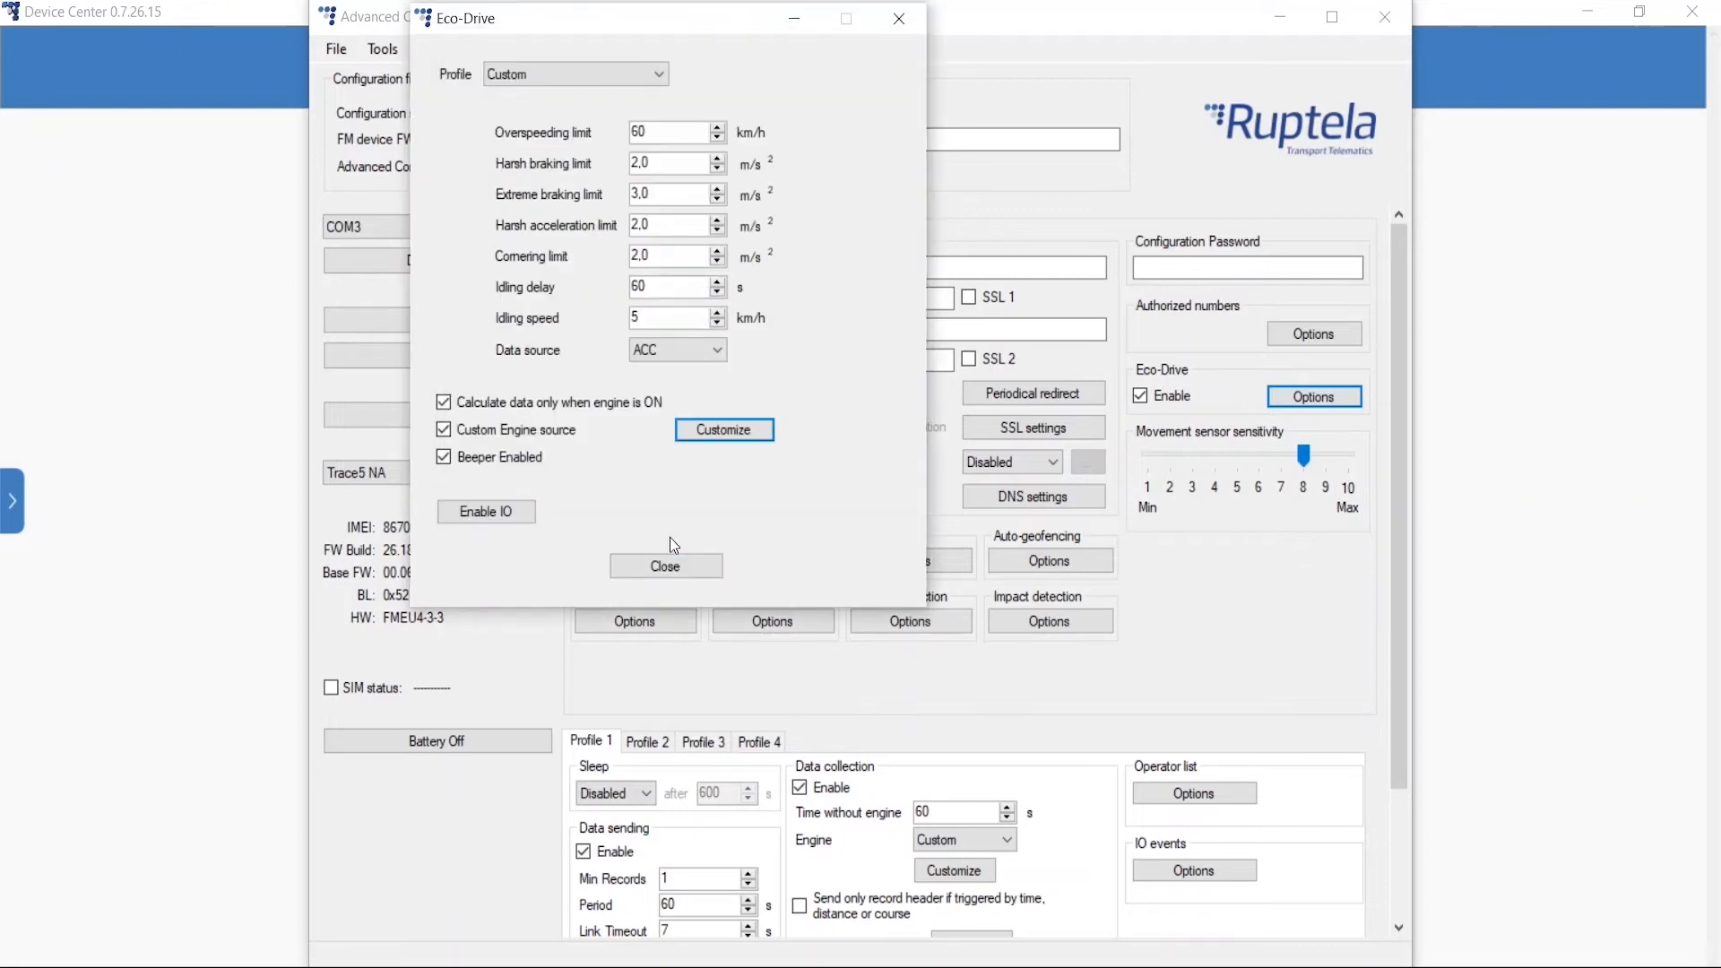
Disable the Eco-Drive beeper, enable the Eco-Drive IOs and save the IO list.
click(443, 459)
click(470, 520)
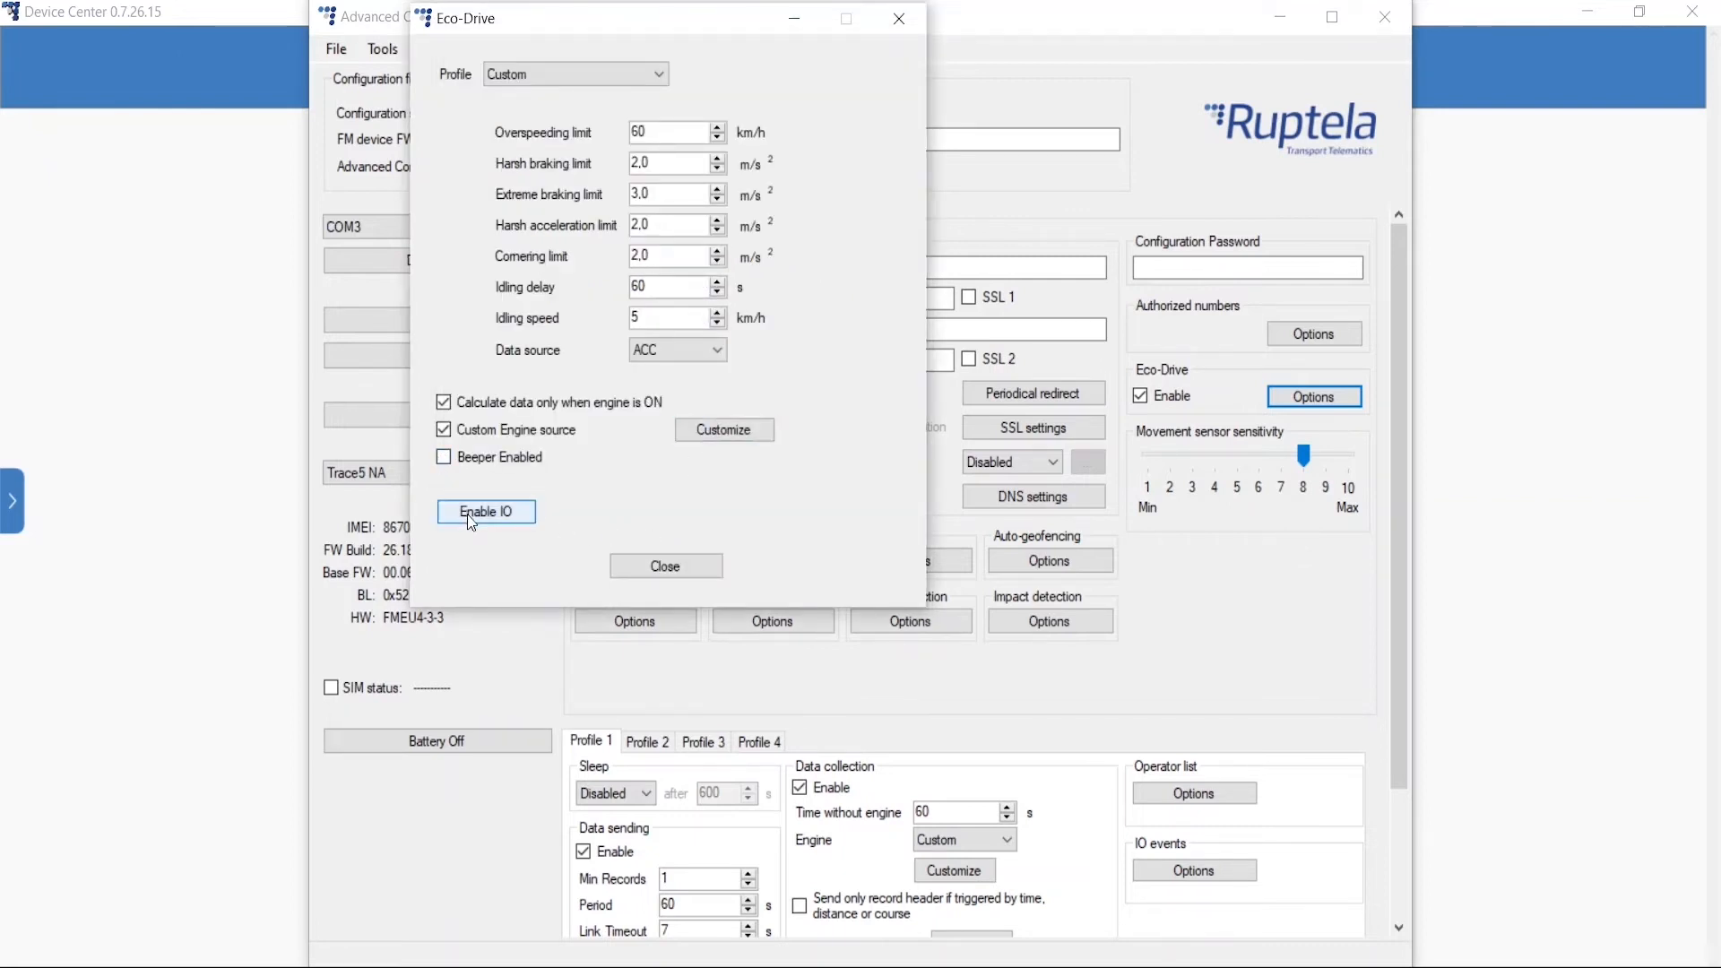
click(638, 454)
click(664, 566)
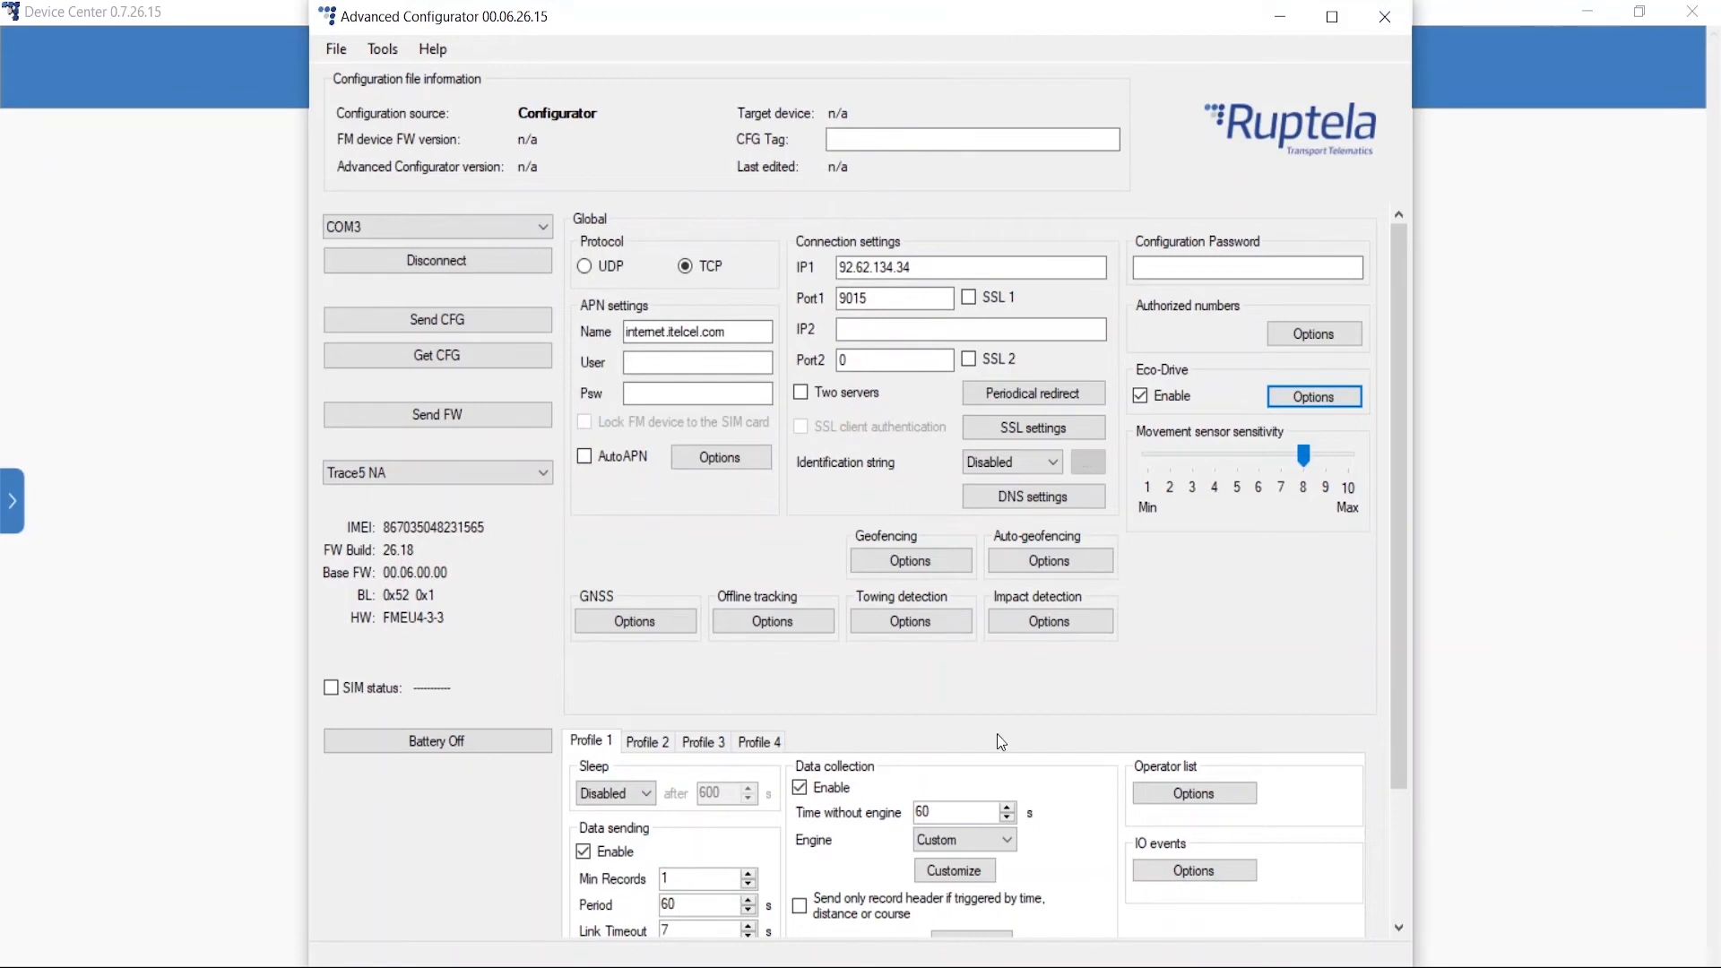
Save the configured IO event selection.
click(1165, 877)
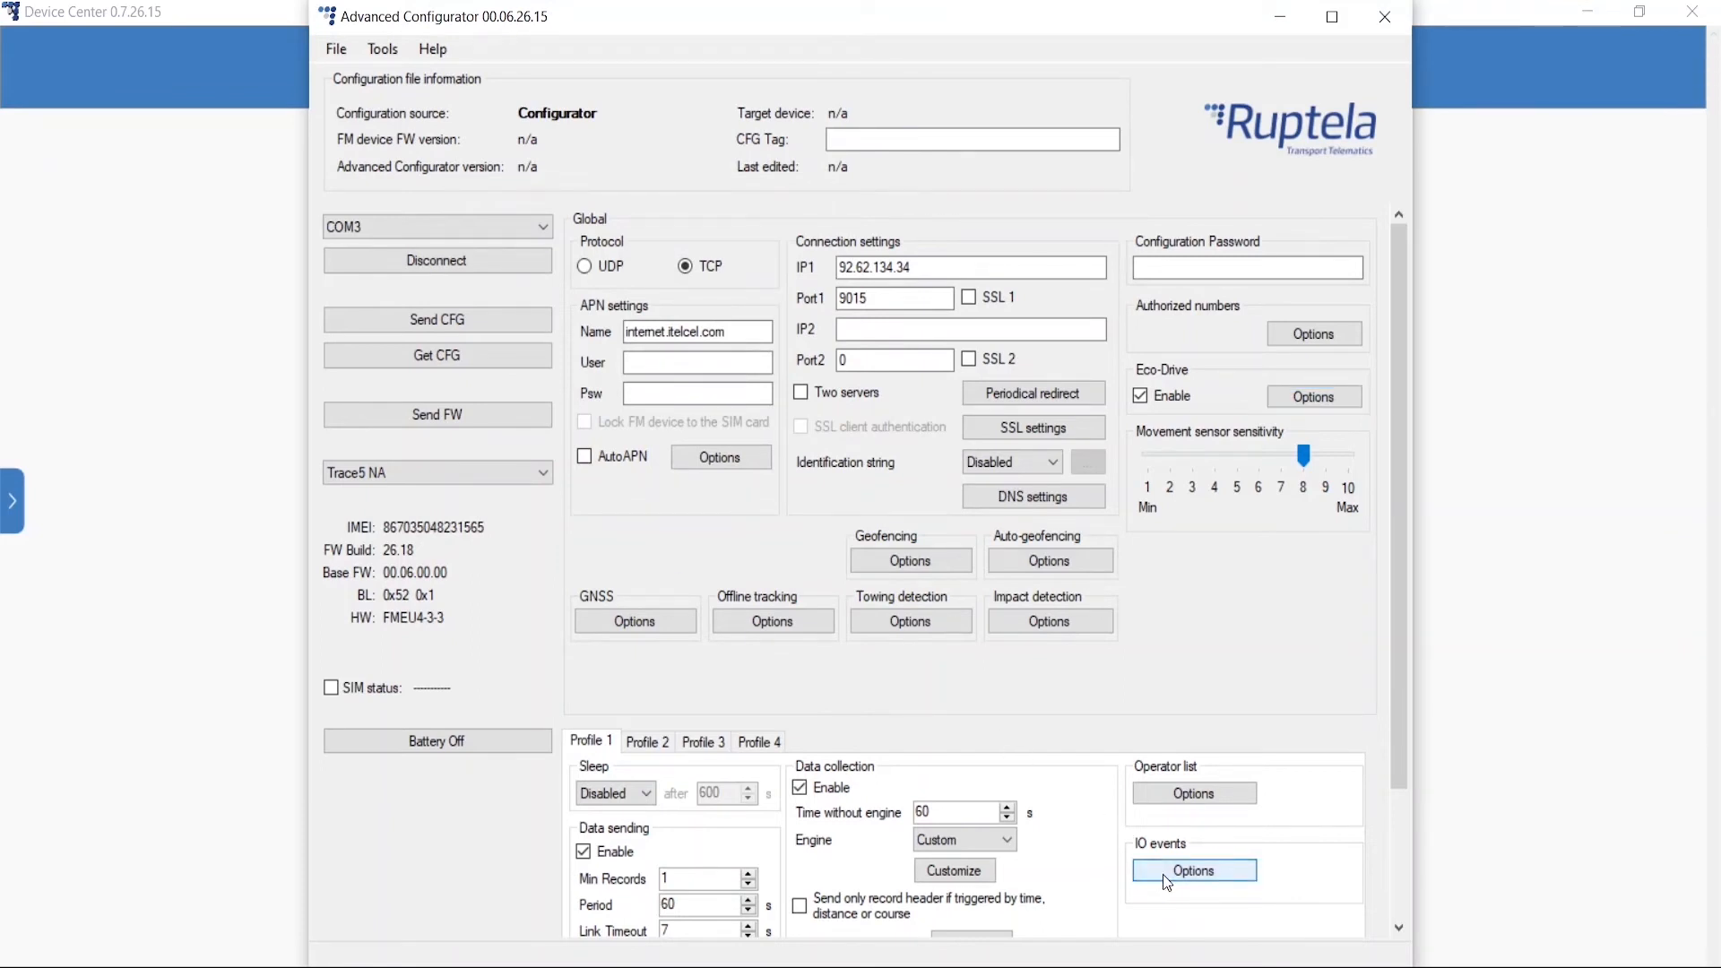
click(512, 454)
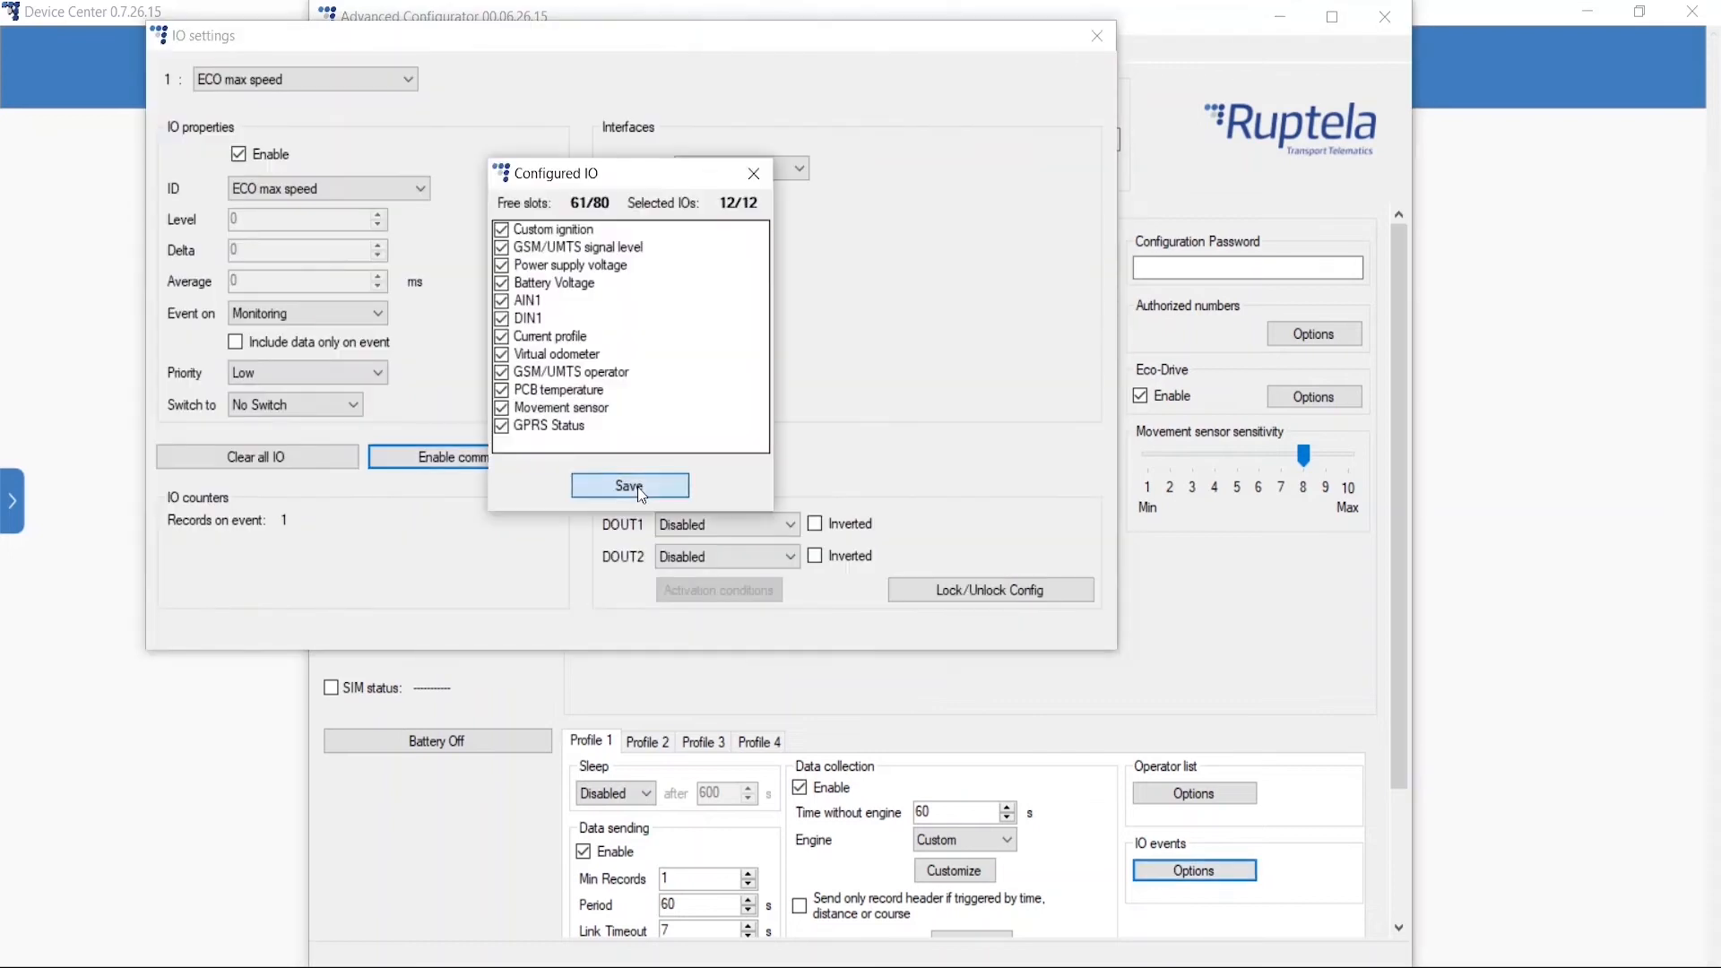
click(638, 486)
Send the configuration to the Trace5 NA device and close the configurator.
click(1106, 32)
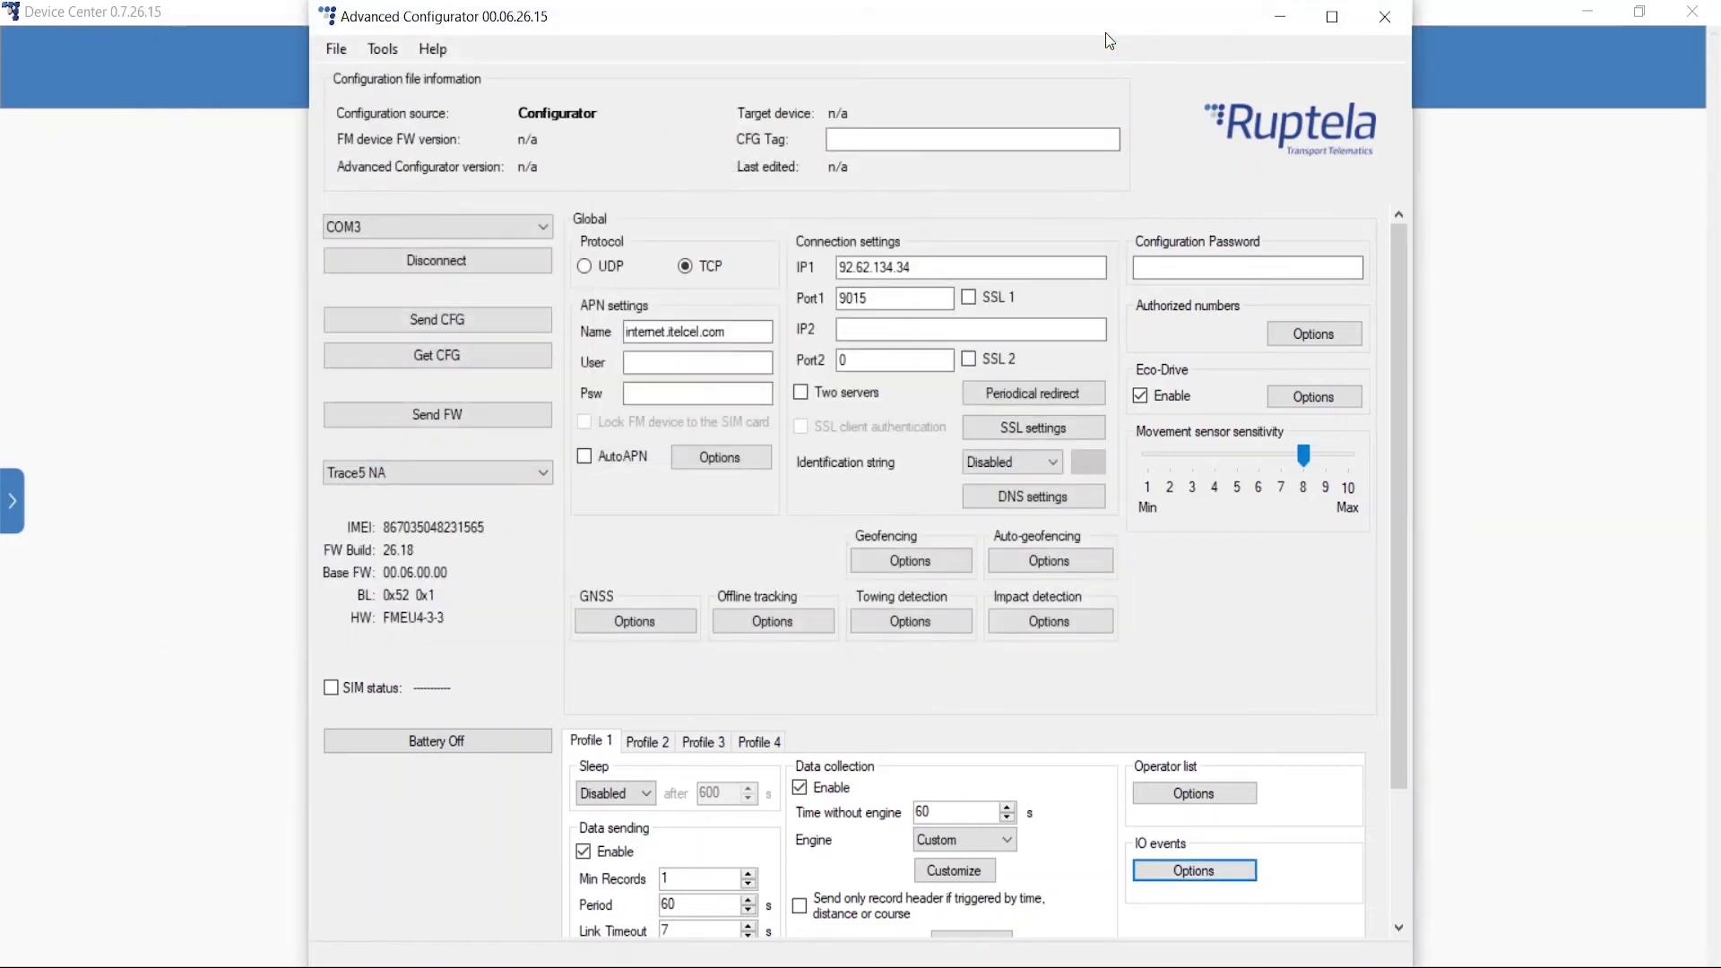
click(527, 319)
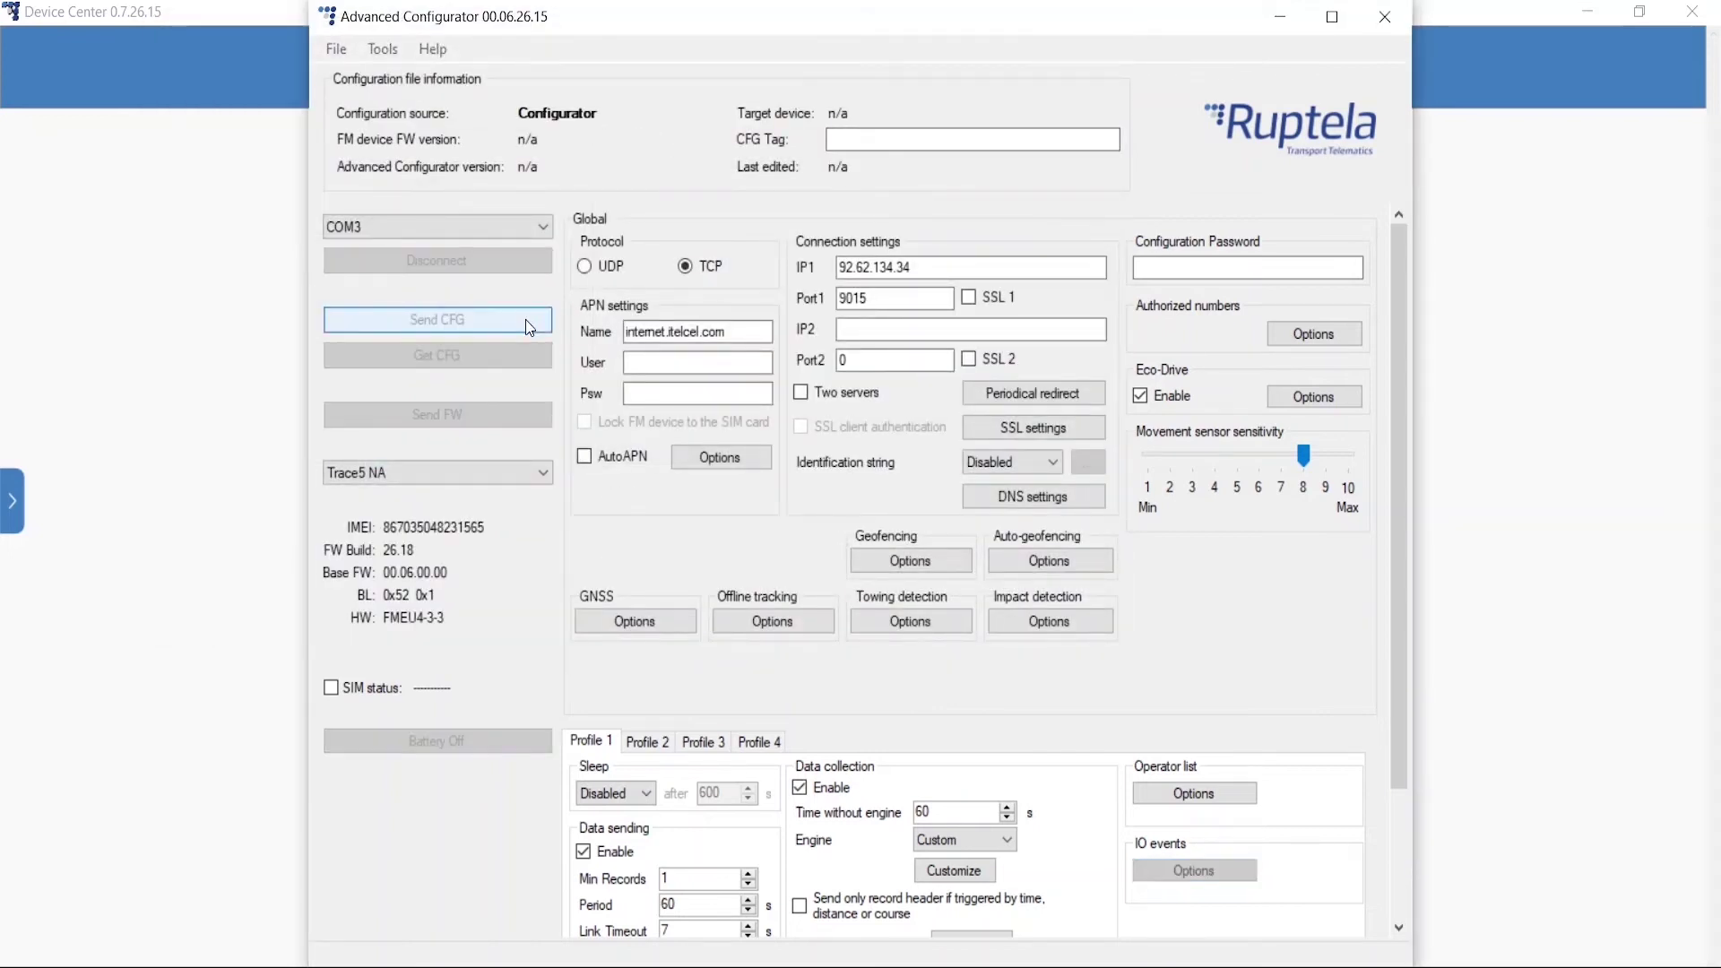
click(1387, 17)
click(496, 470)
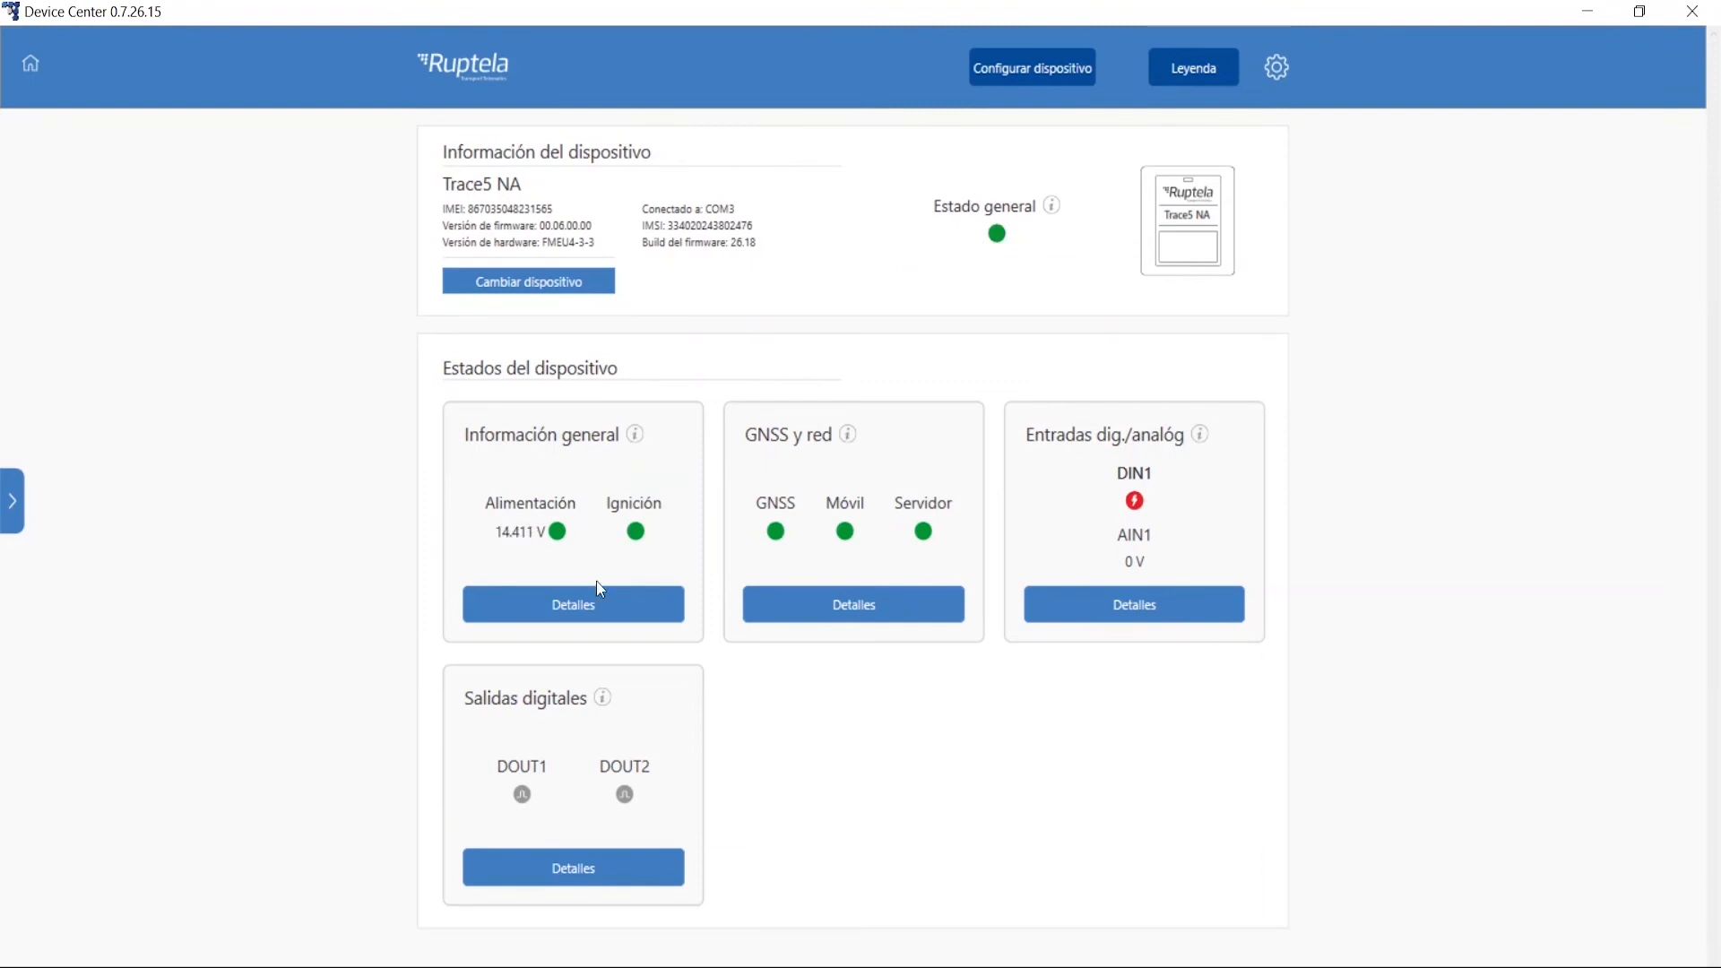
Show the Trace5 NA general information details with power, ignition and Eco-Drive readings.
click(591, 604)
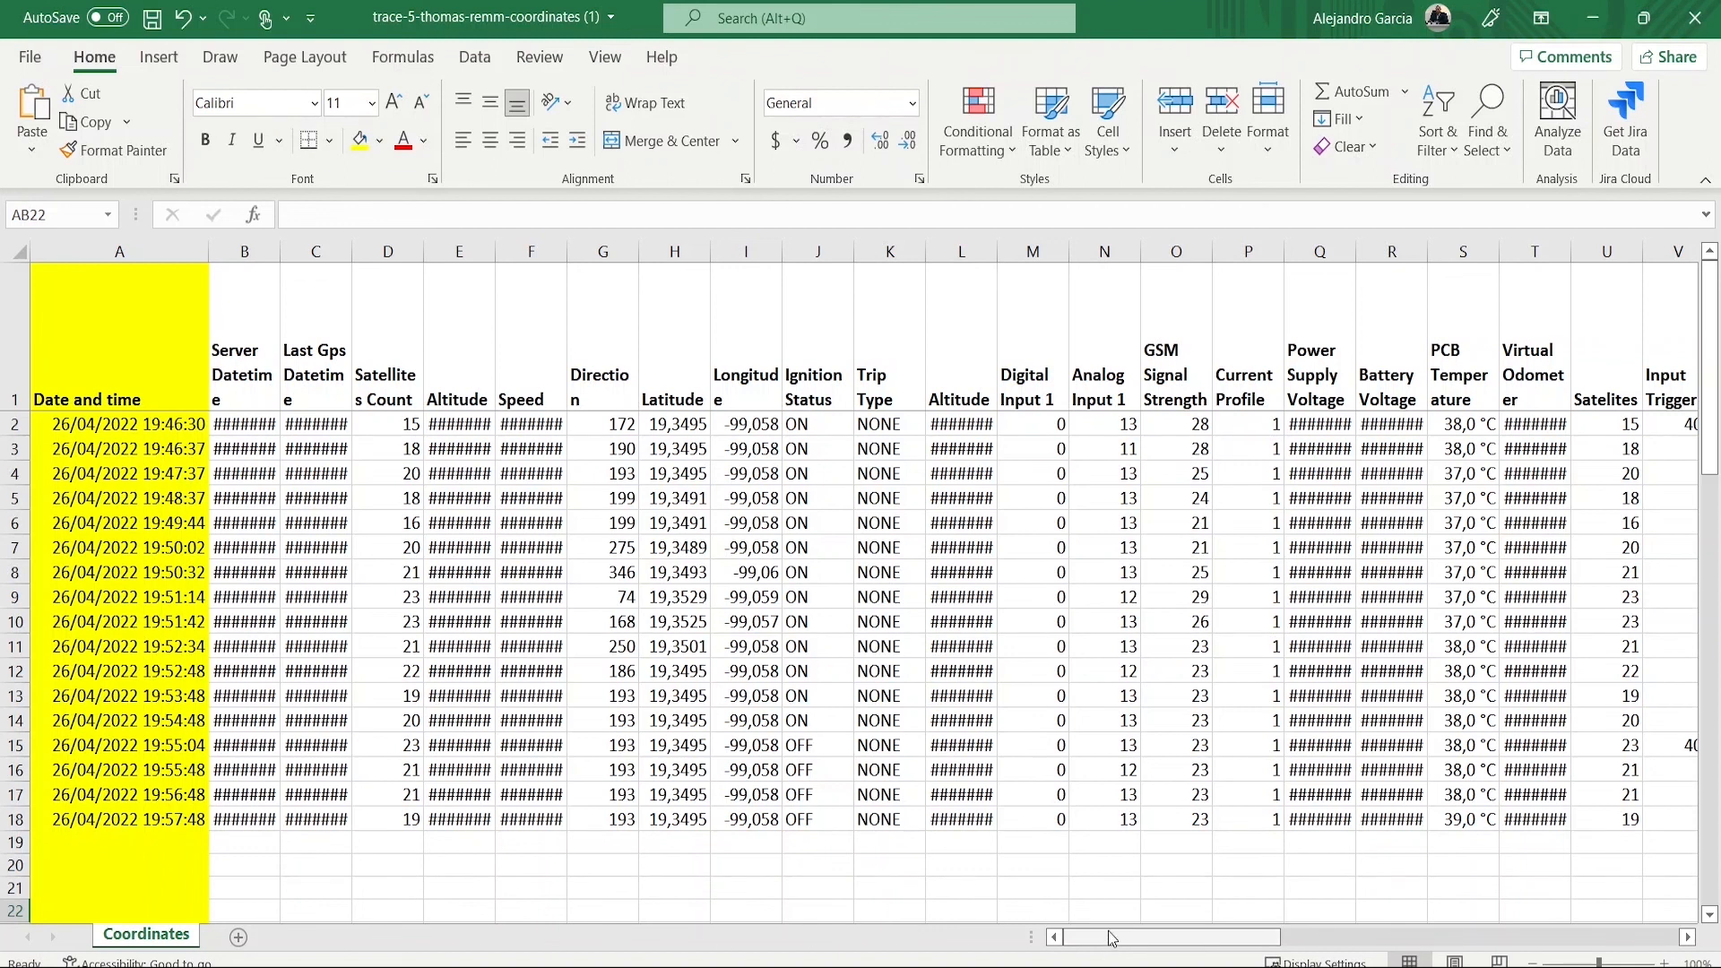
drag(1118, 937, 1272, 937)
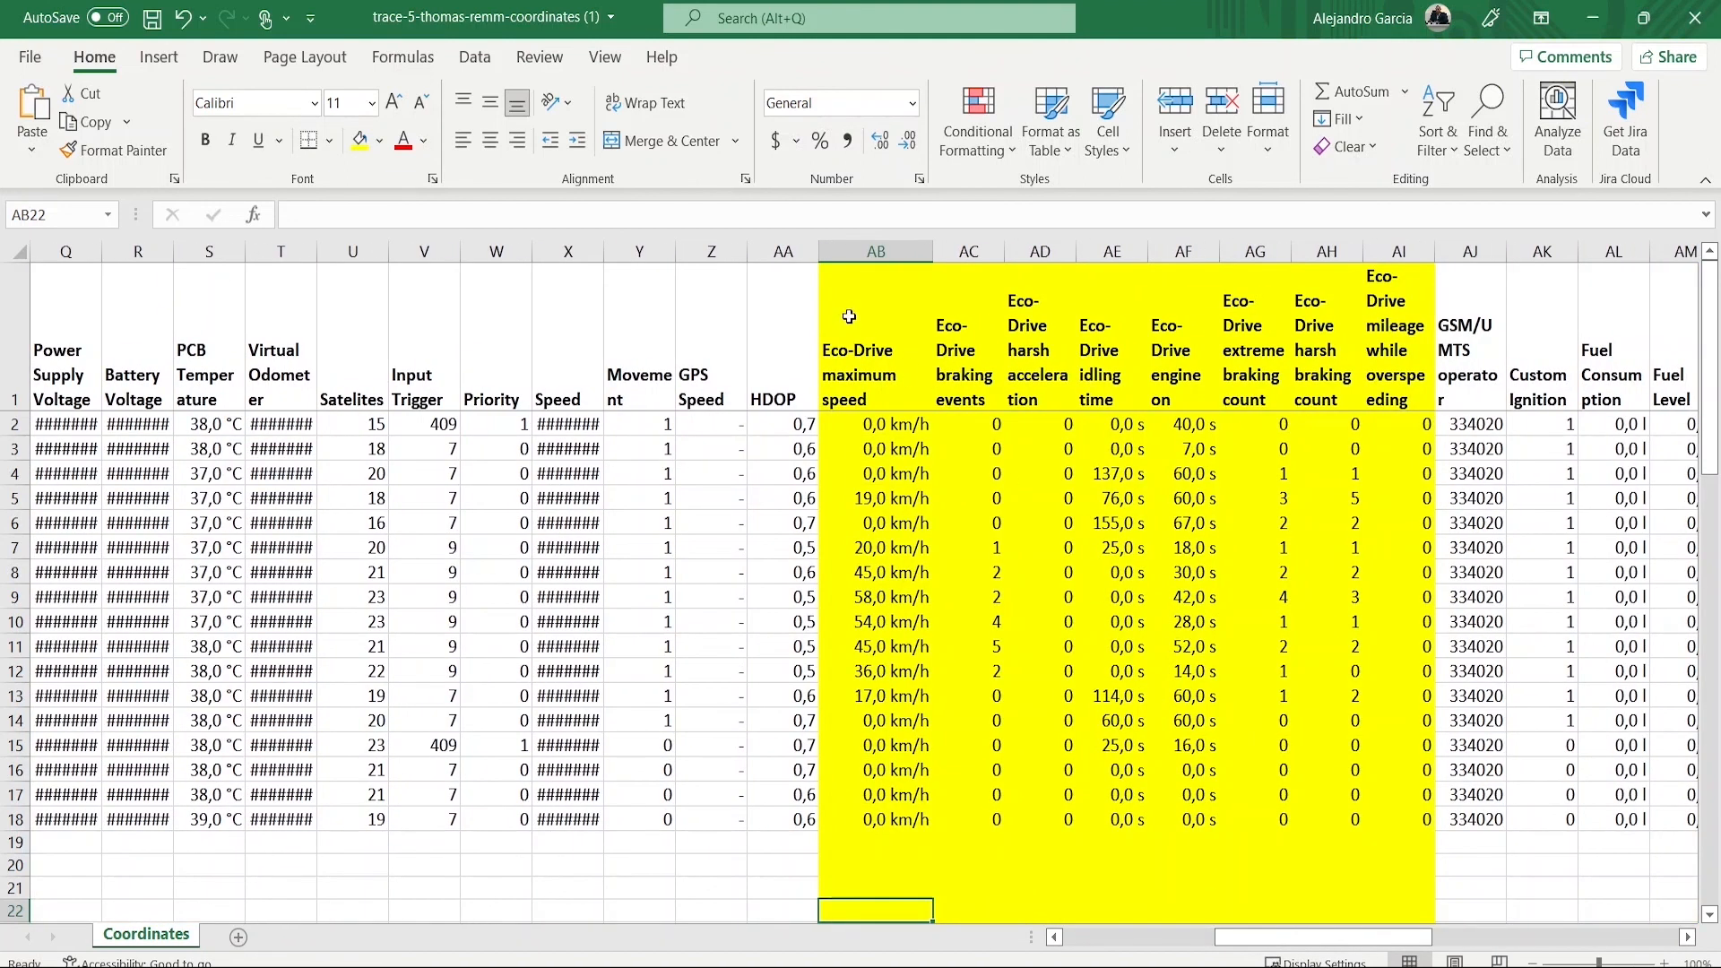